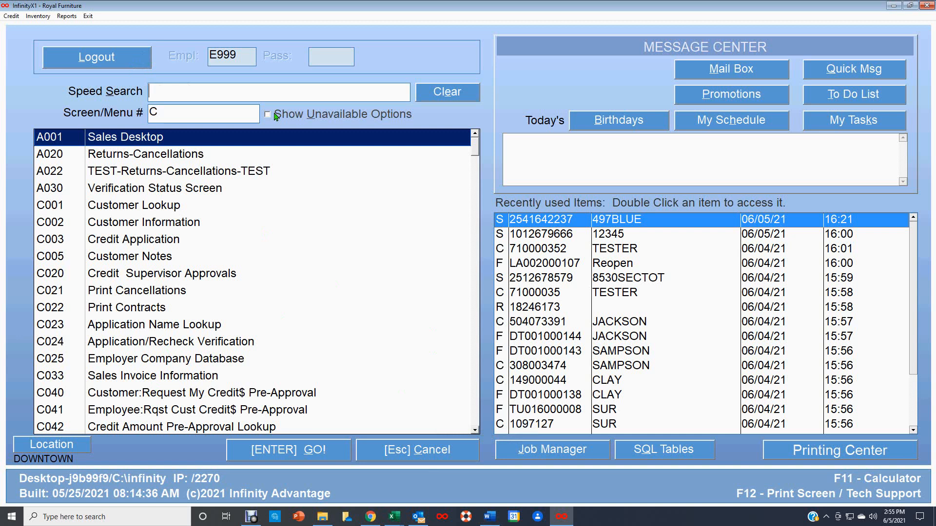
Search the menu for "sku", open Sku Maintenance and enter the employee password in the SKU lookup
text(sku)
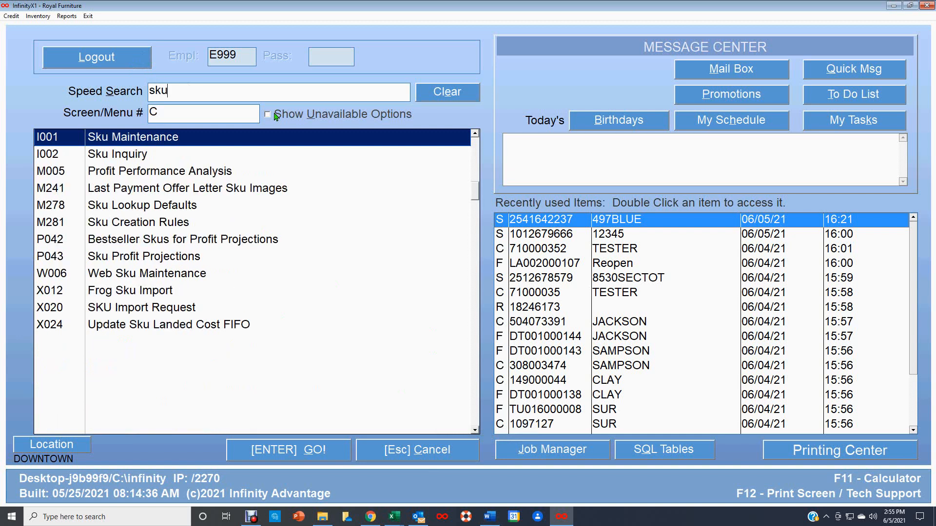
double_click(176, 138)
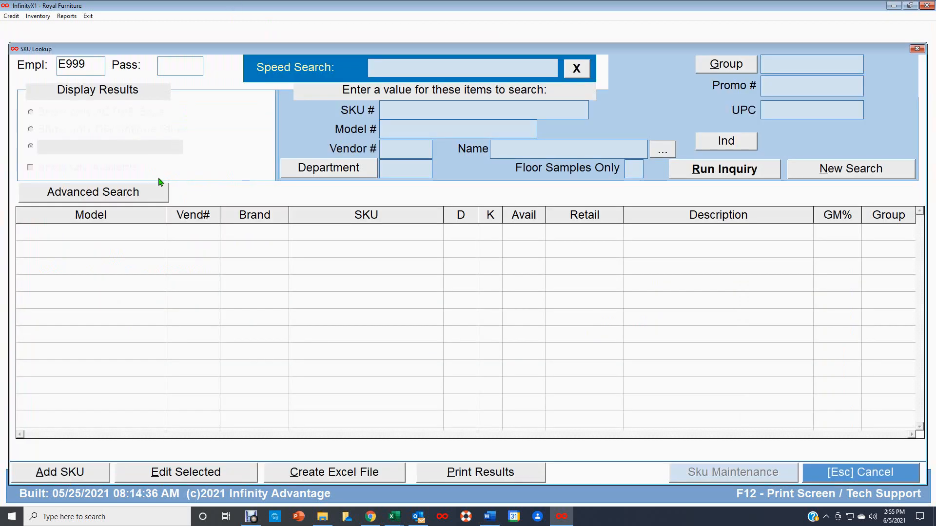
text(**)
key(Return)
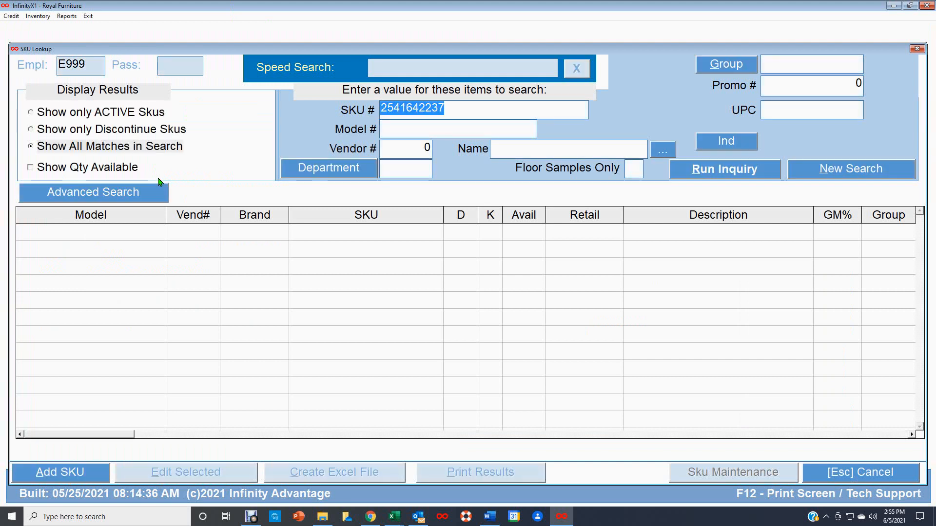
Clear the SKU number and add a new SKU in sub-department 254 ACCENT CHAIRS
key(BackSpace)
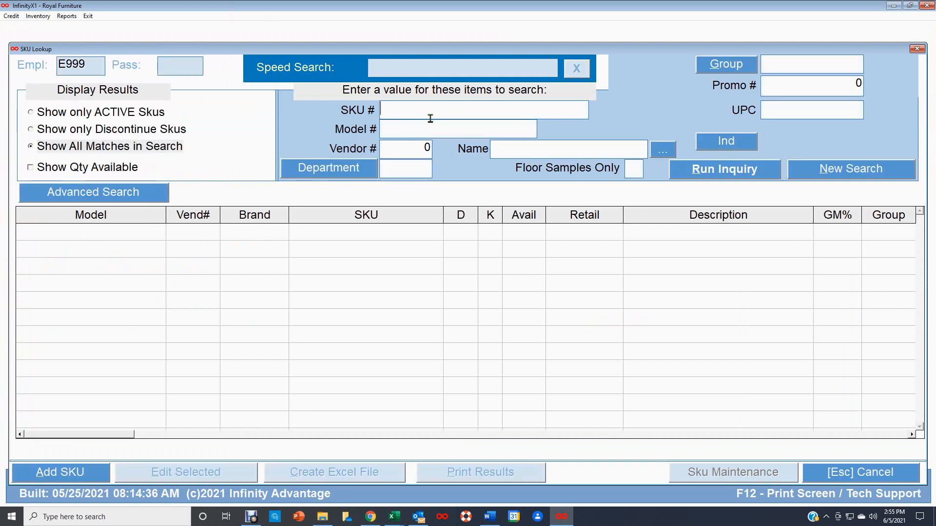
click(67, 475)
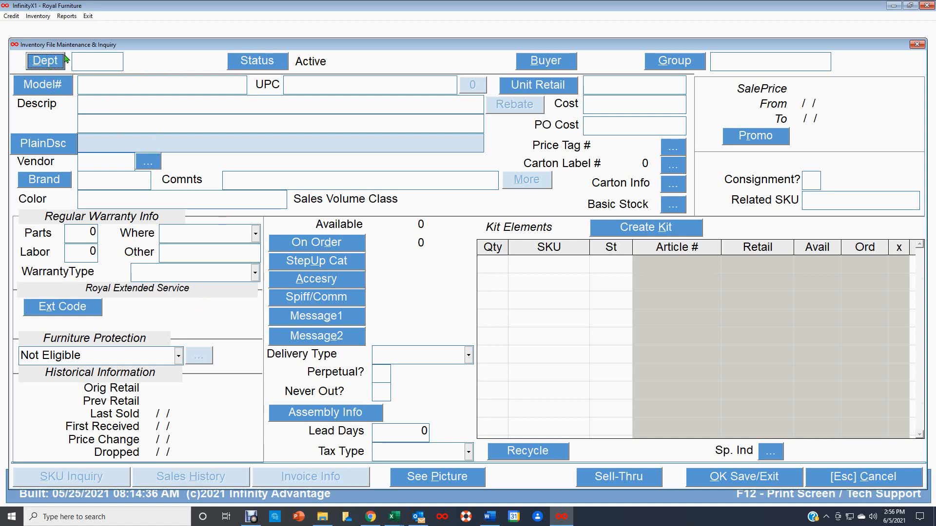
click(45, 61)
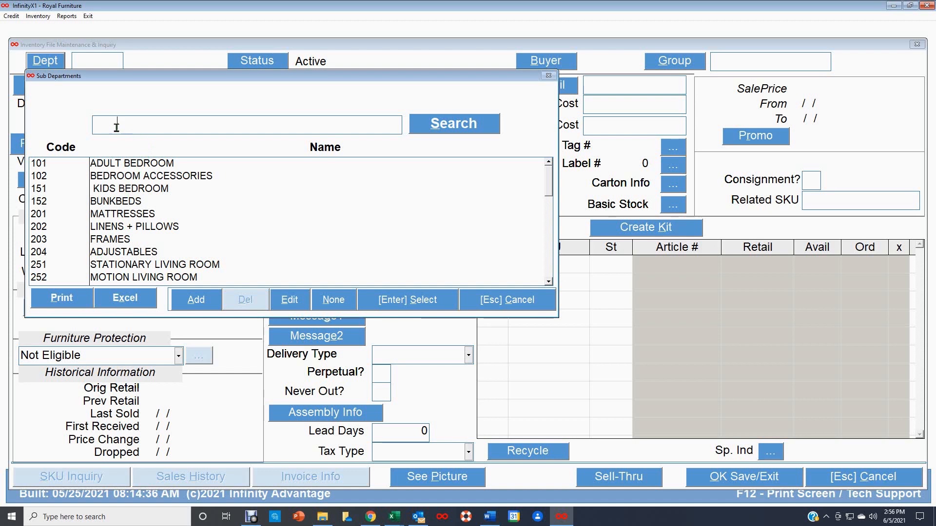
text(254)
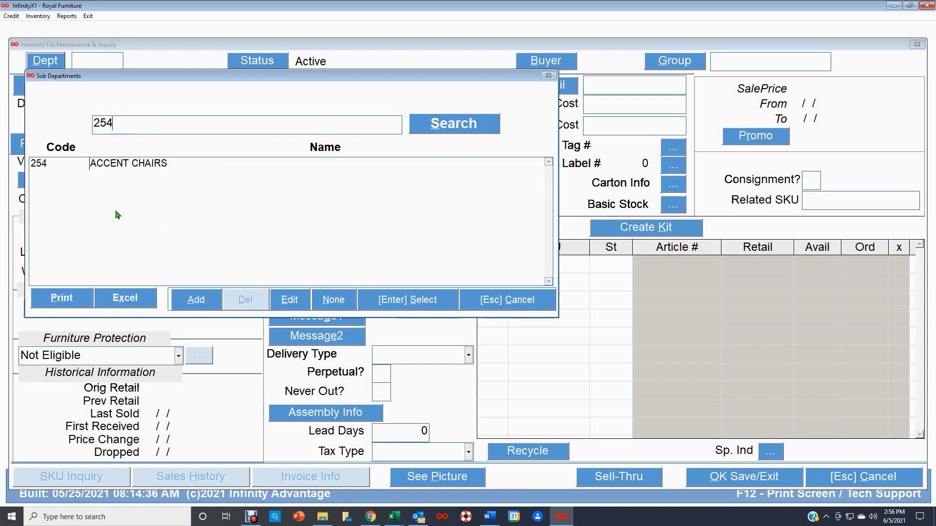
double_click(144, 166)
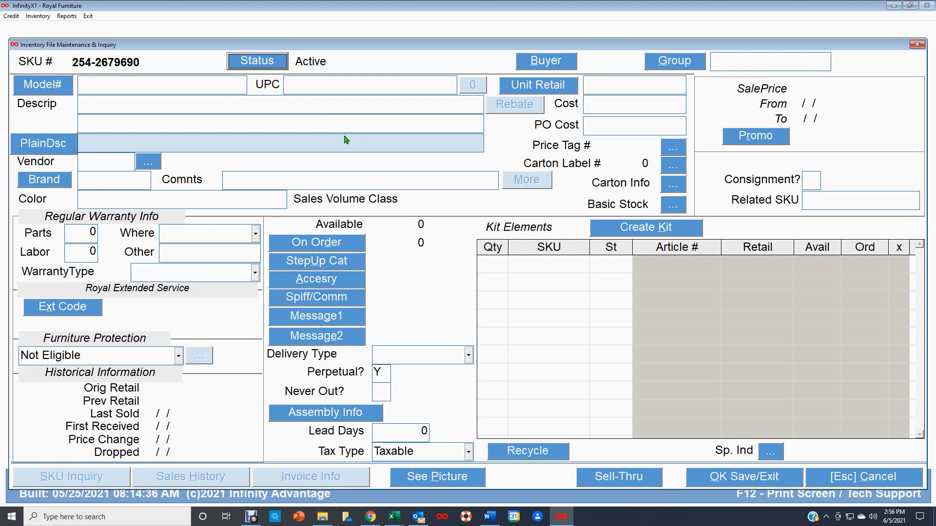
Review the available SKU statuses without changing the status, and assign the buyer with code JB
click(258, 63)
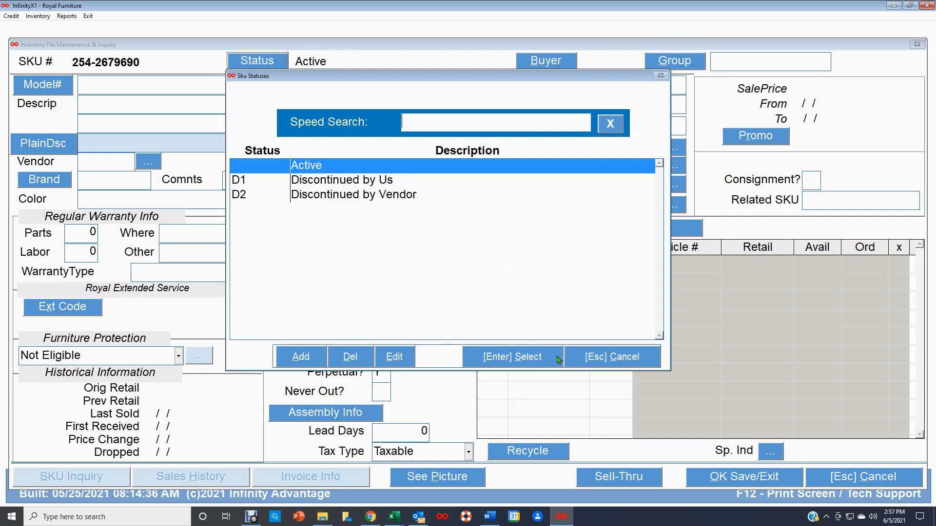
click(616, 358)
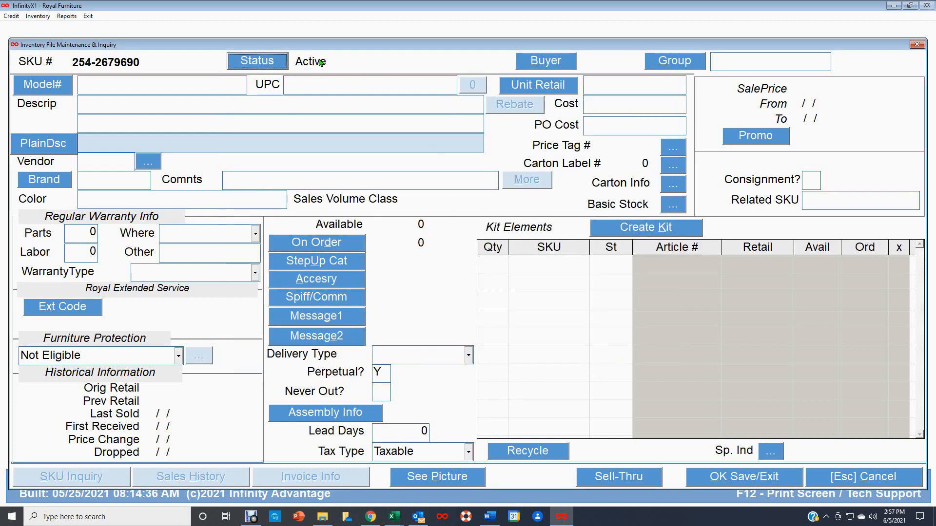
click(552, 65)
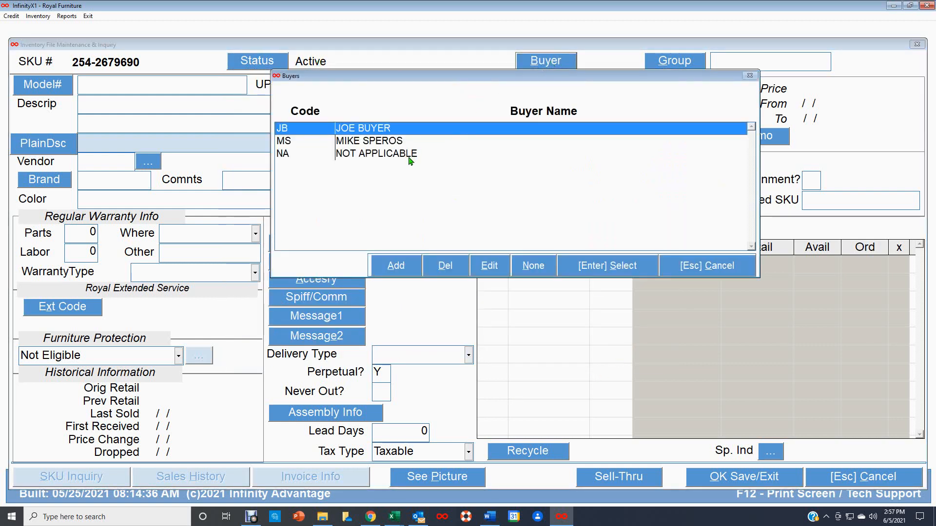
double_click(448, 130)
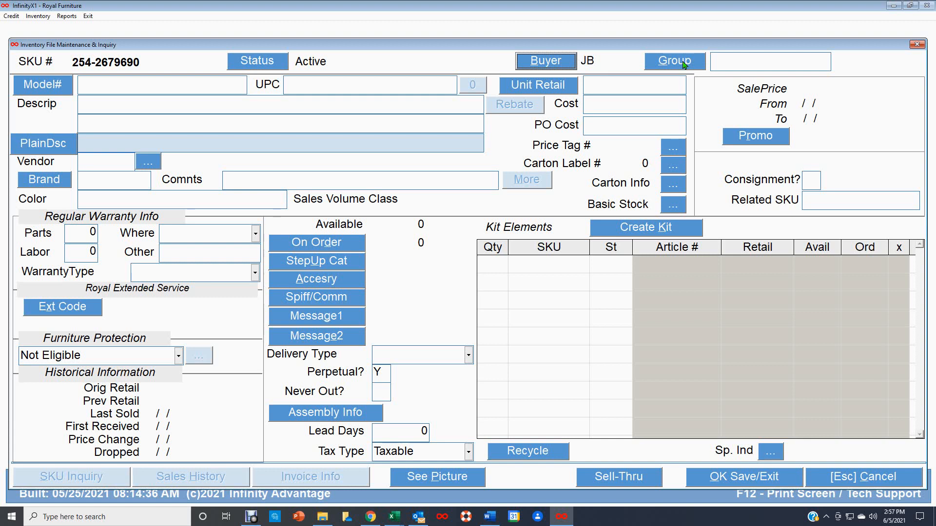
Try to set the new SKU's group to NONE
click(719, 61)
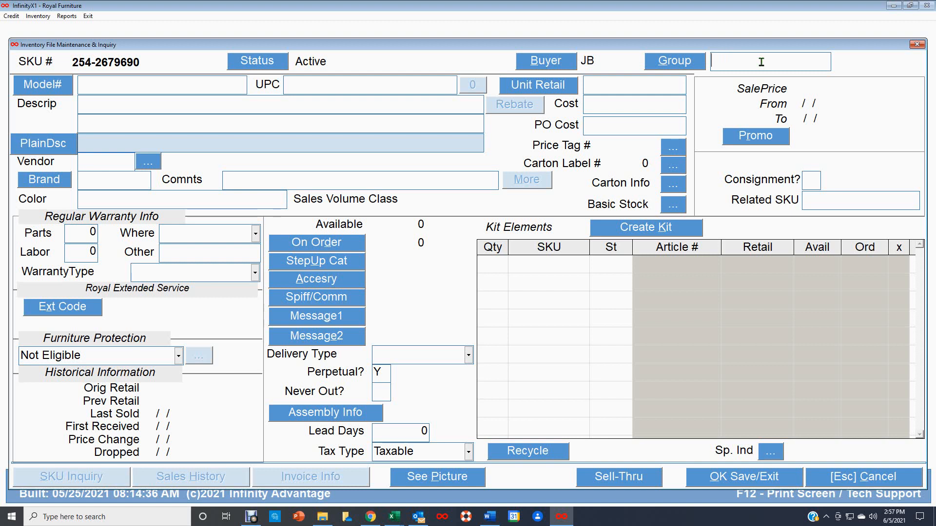
text(NONE)
click(92, 86)
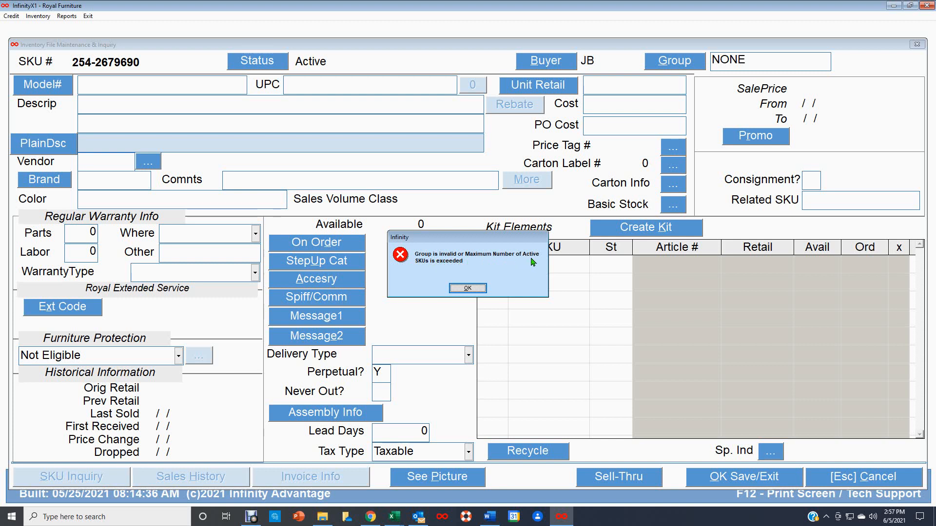
click(471, 289)
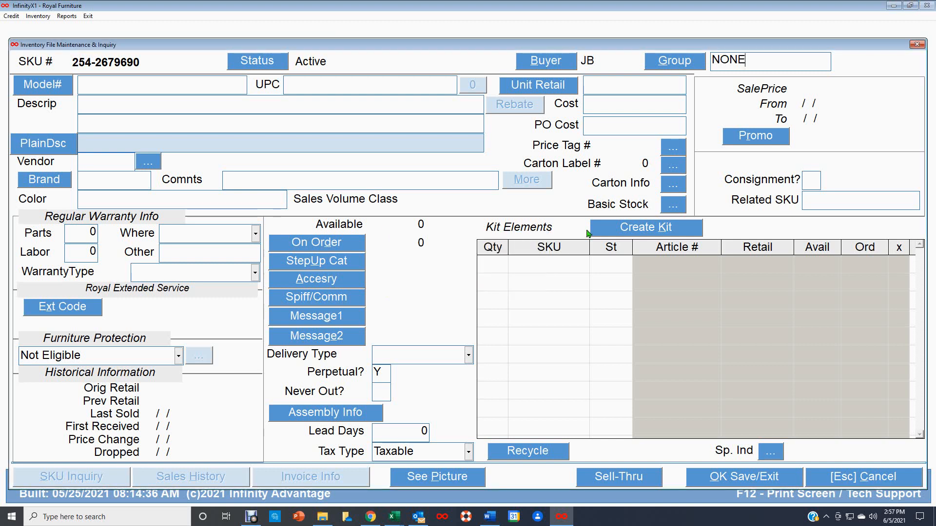
Fill in the SKU's group as 254, model number as 876543 and description as ACCENT CHAIR PAISLEY
drag(751, 60, 700, 61)
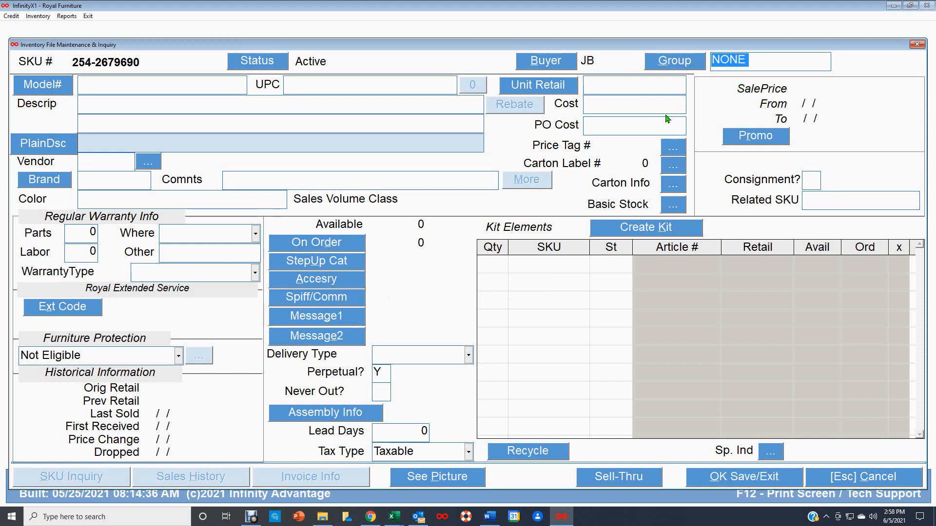
text(254)
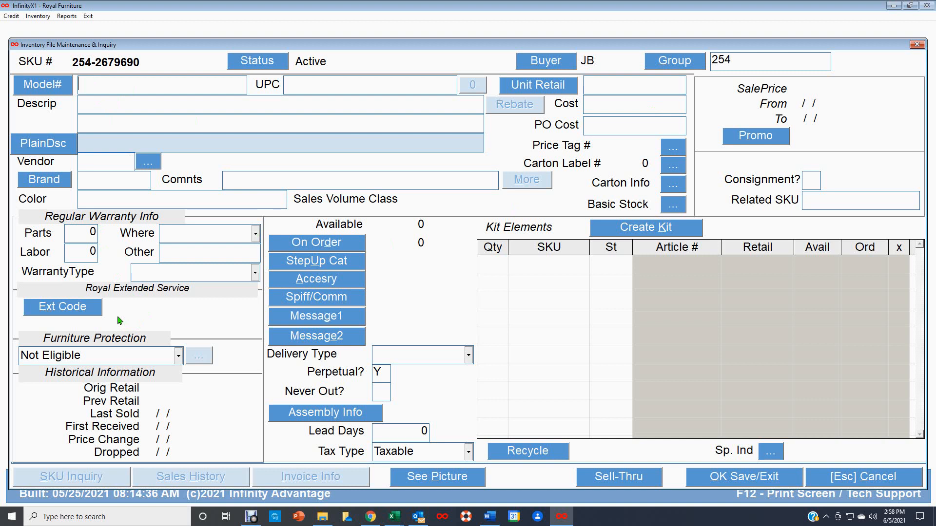
text(876543)
text(ACCEN)
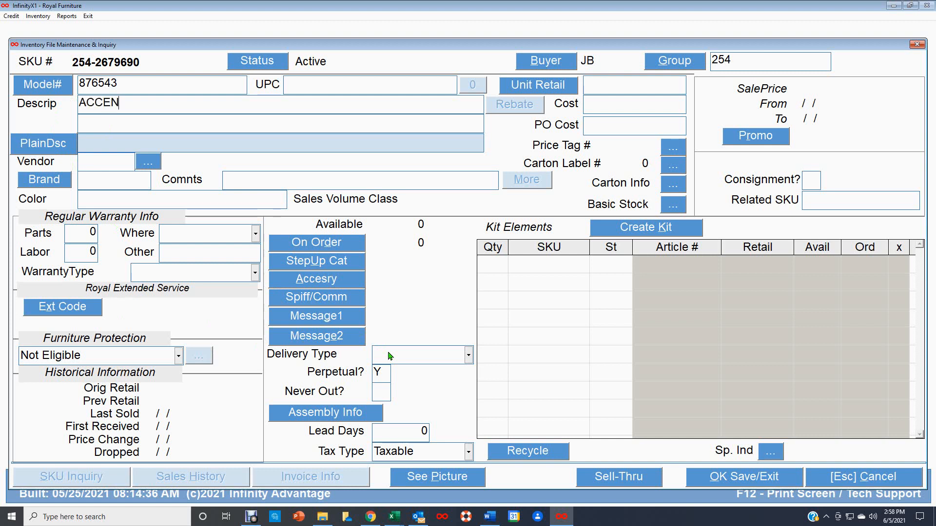
text(T CHAIR PAISLEY)
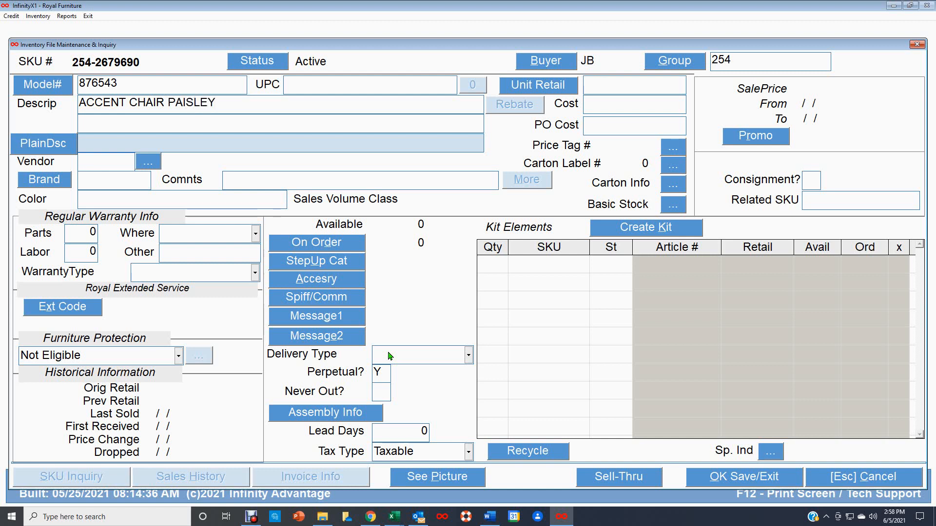
Find "chair" among the merchandise plain descriptions and assign CHAIR to the SKU
click(59, 146)
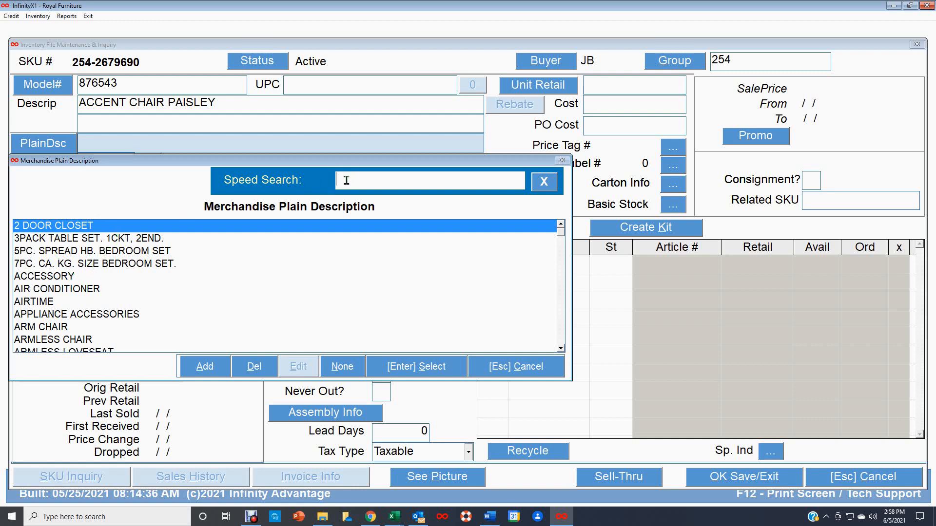
text(chair)
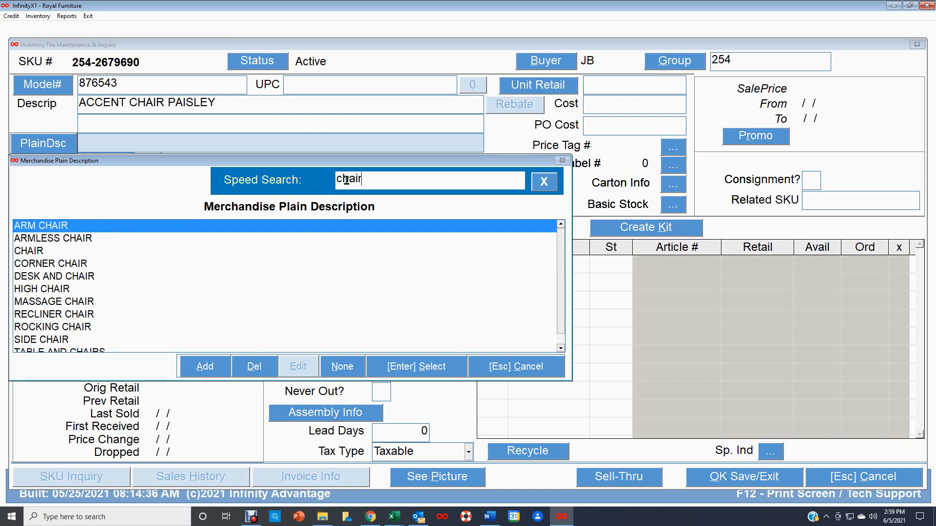
double_click(43, 253)
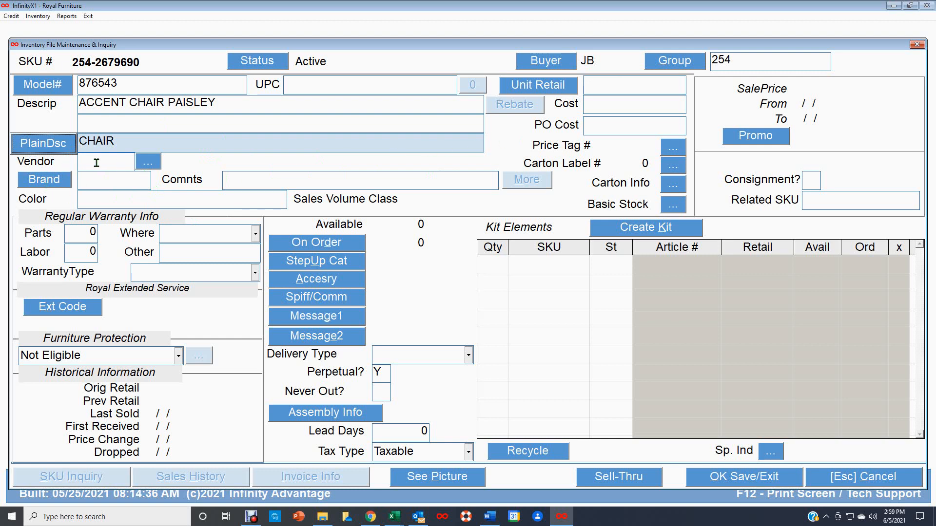
Assign vendor 865 ELEMENTS INTERNATIONAL and brand ELEMEN to the SKU
click(150, 165)
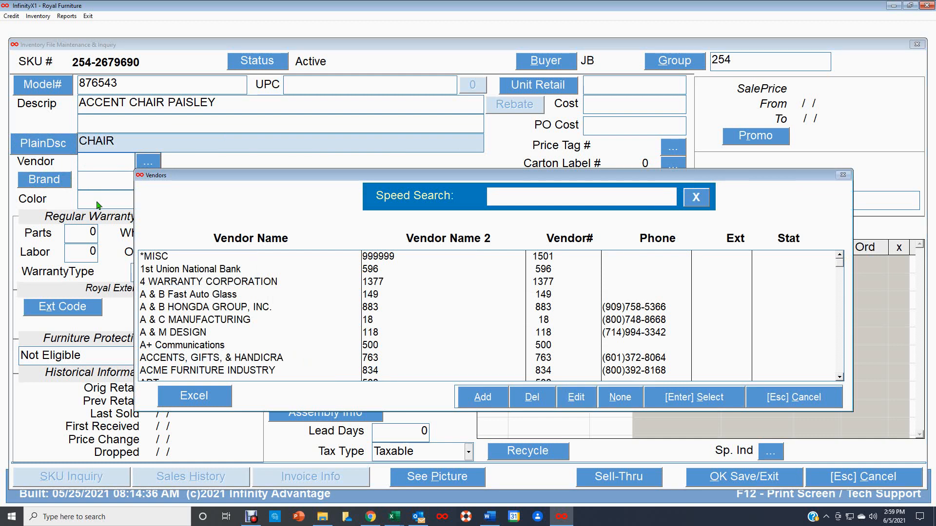
text(865)
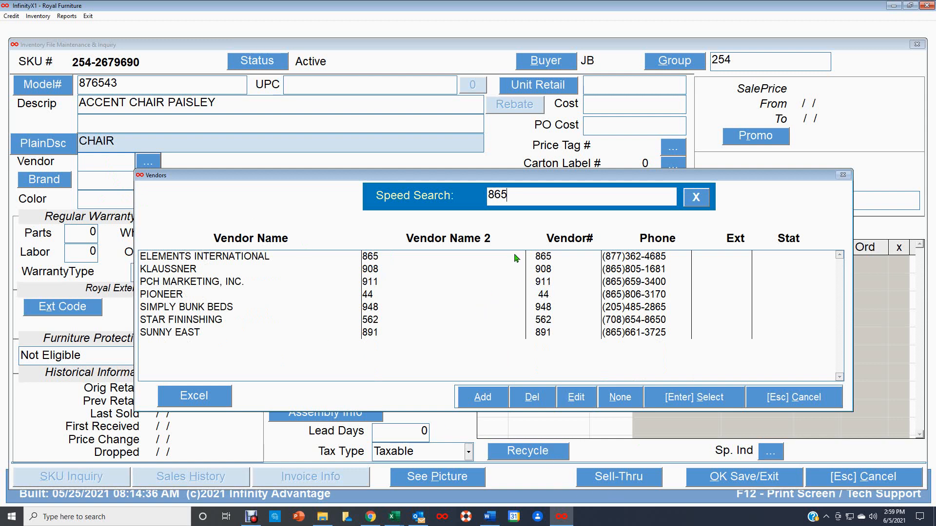
double_click(365, 260)
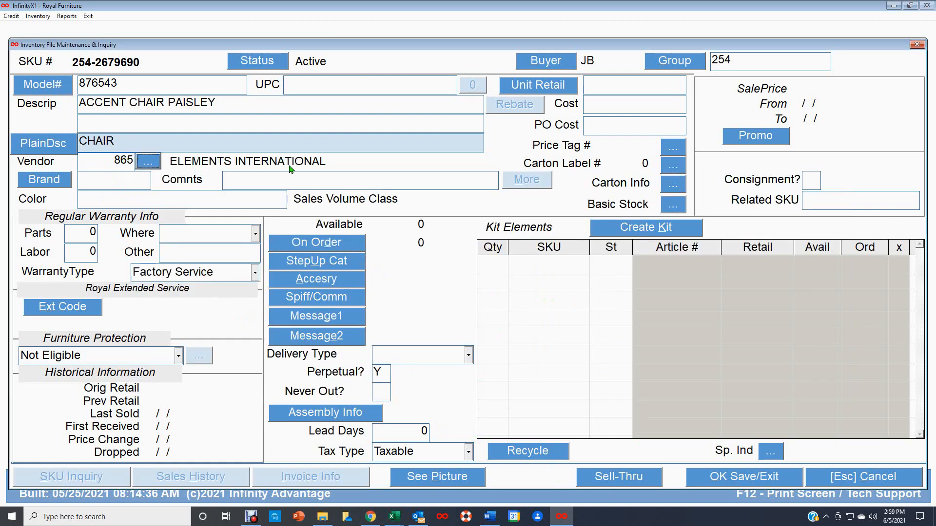
click(48, 184)
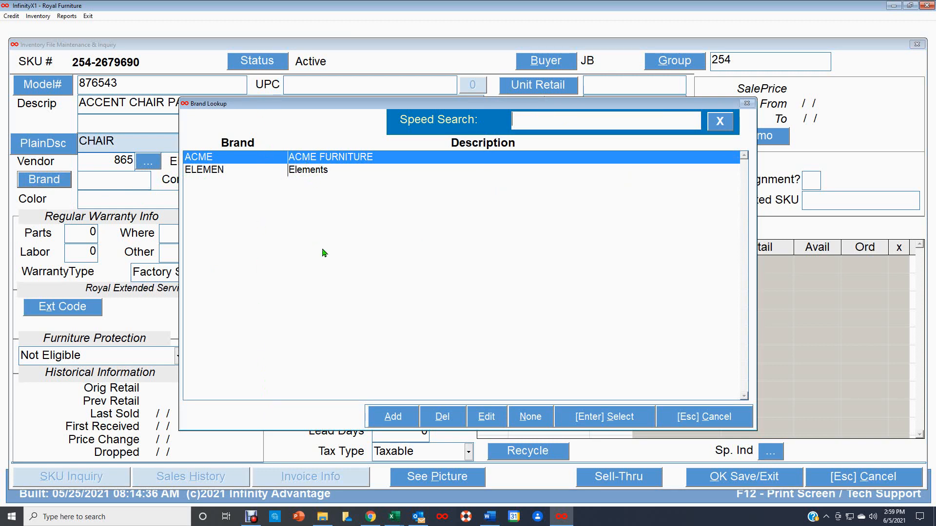
double_click(311, 170)
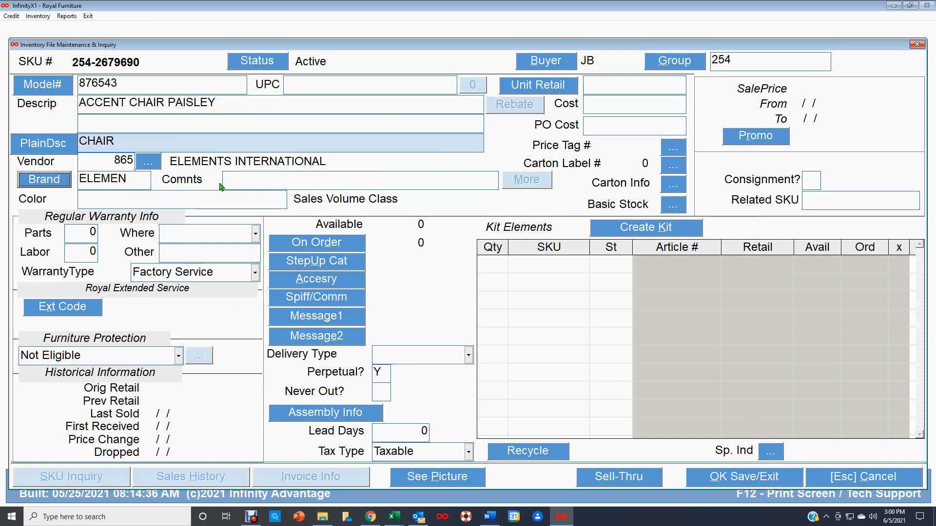
click(93, 201)
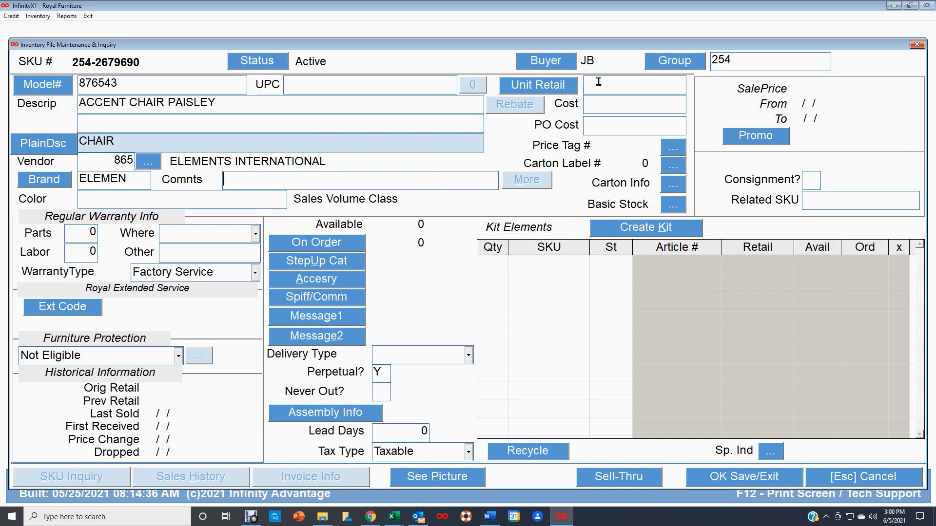
Set the SKU's unit retail price to $299.99 and its PO cost to $150.00
click(634, 83)
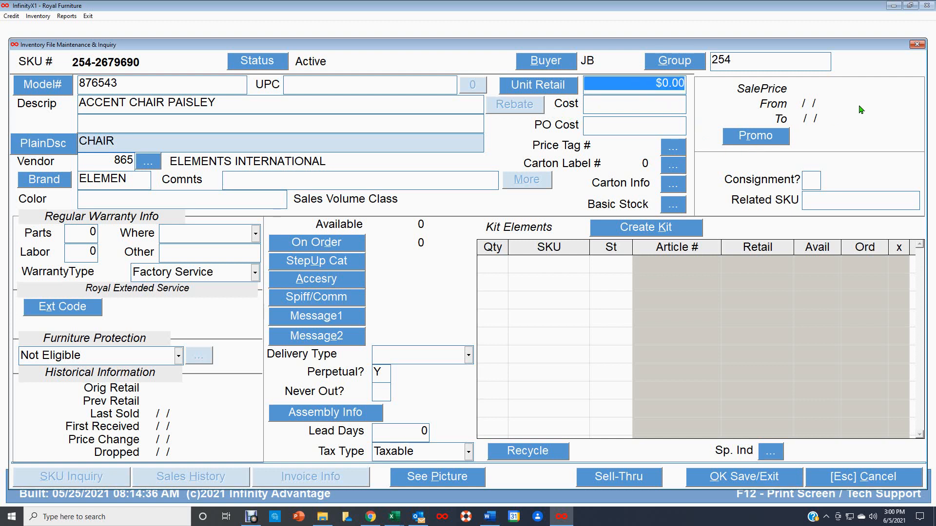
text(299.99)
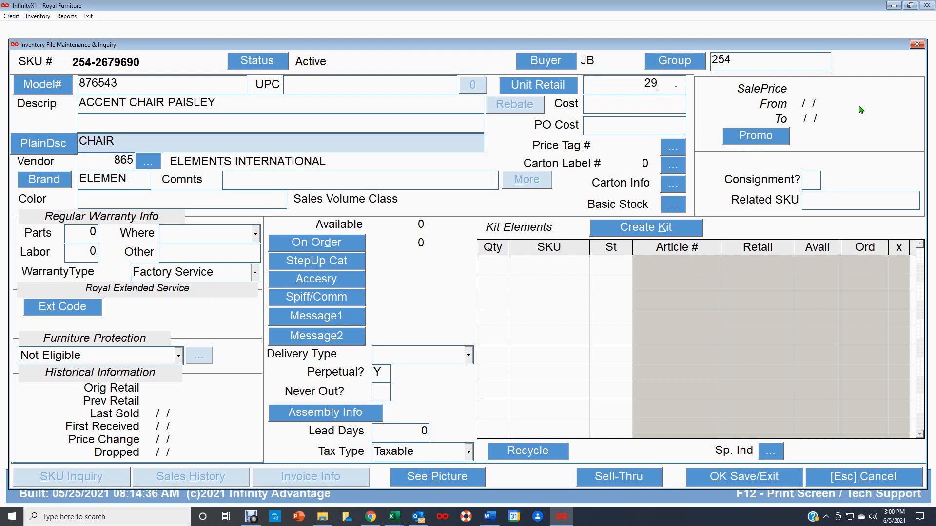
key(Tab)
text(9)
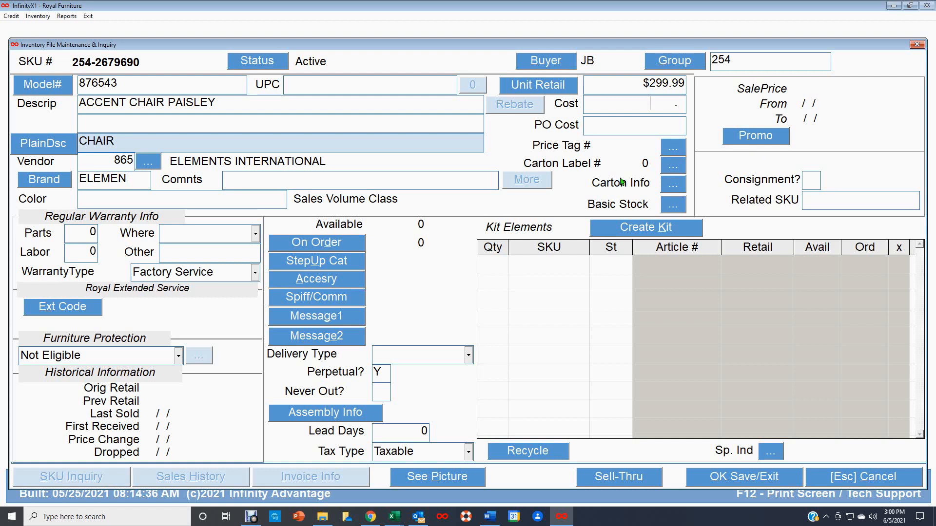
click(621, 123)
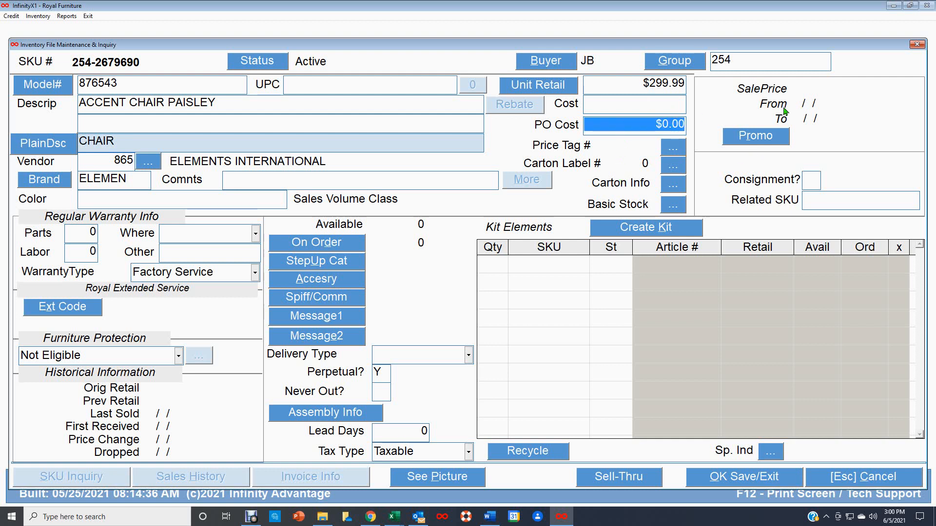
text(150 .)
key(Tab)
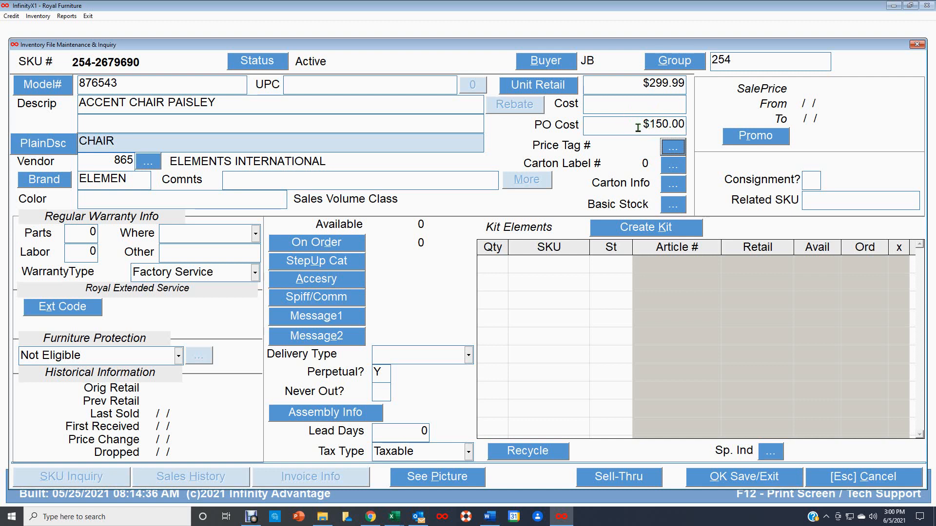
click(649, 108)
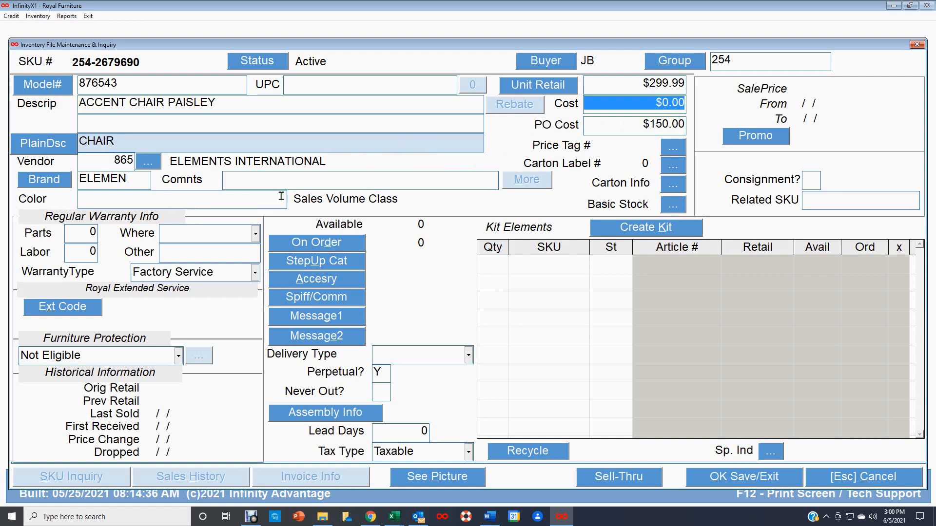
Add the description lines "4 legs" and "thick cusions" to the SKU's price tag
click(673, 151)
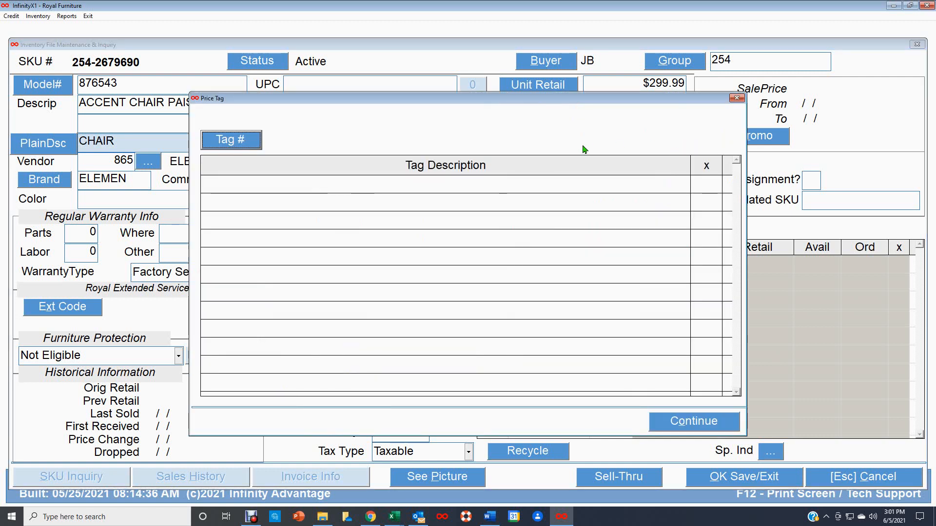
click(264, 189)
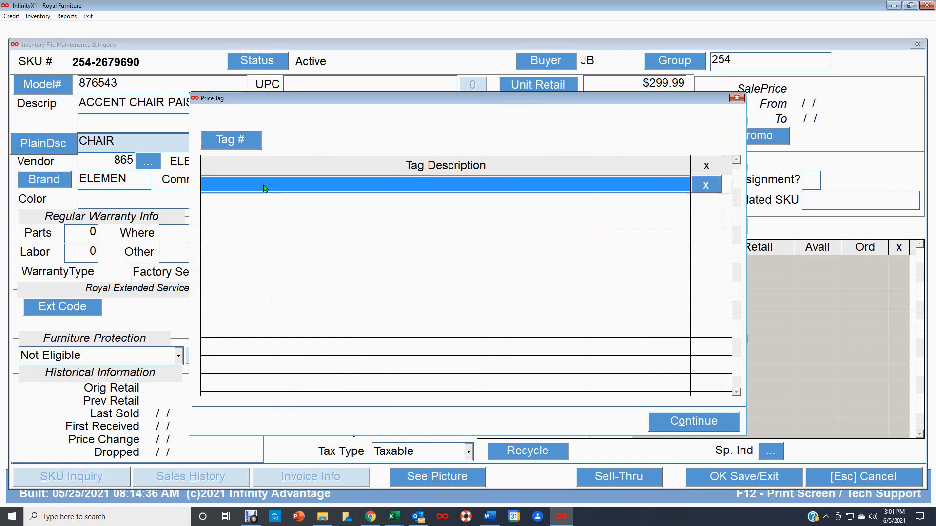
click(288, 183)
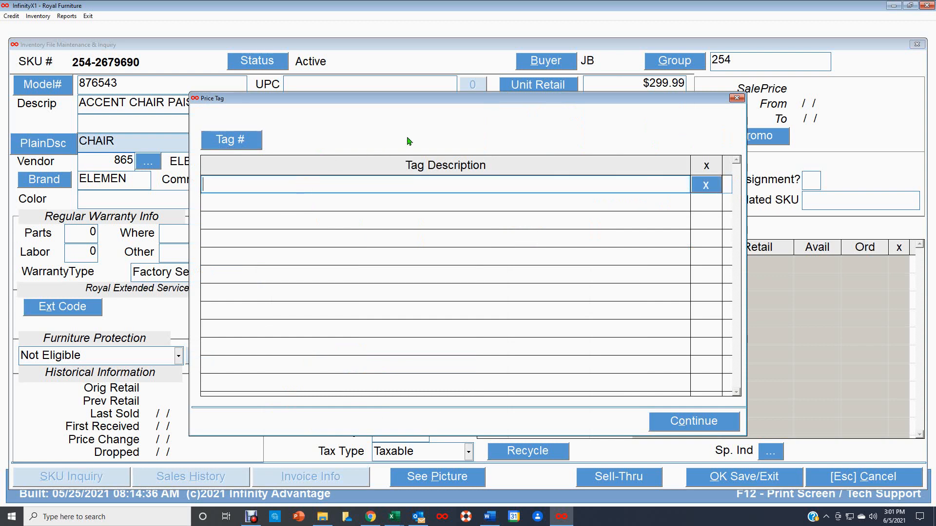
text(4 legs)
key(Return)
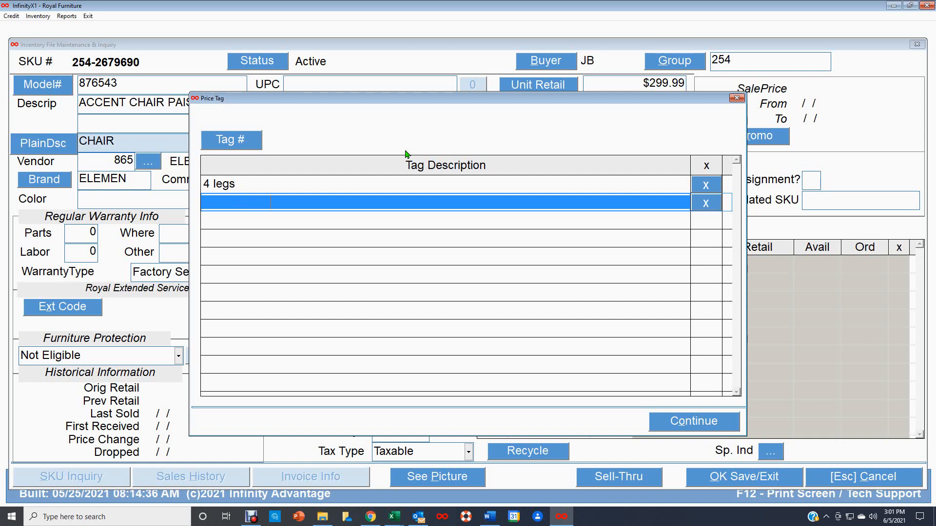
text(thick cusions)
key(Return)
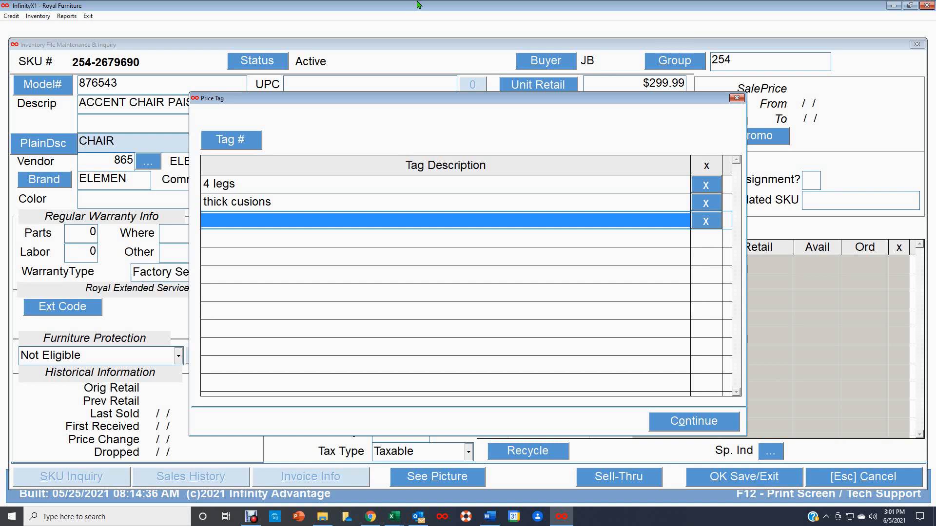
Correct the second price tag description line to "thick cushions" and move down through the blank lines below it
click(249, 202)
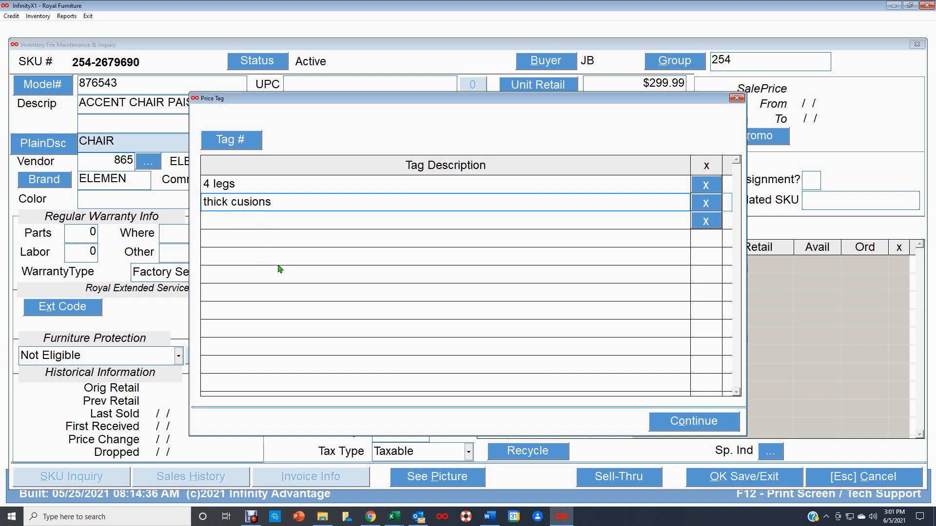
text(h)
key(Return)
key(Down)
key(Down)
key(Down)
key(Down)
key(Down)
key(Down)
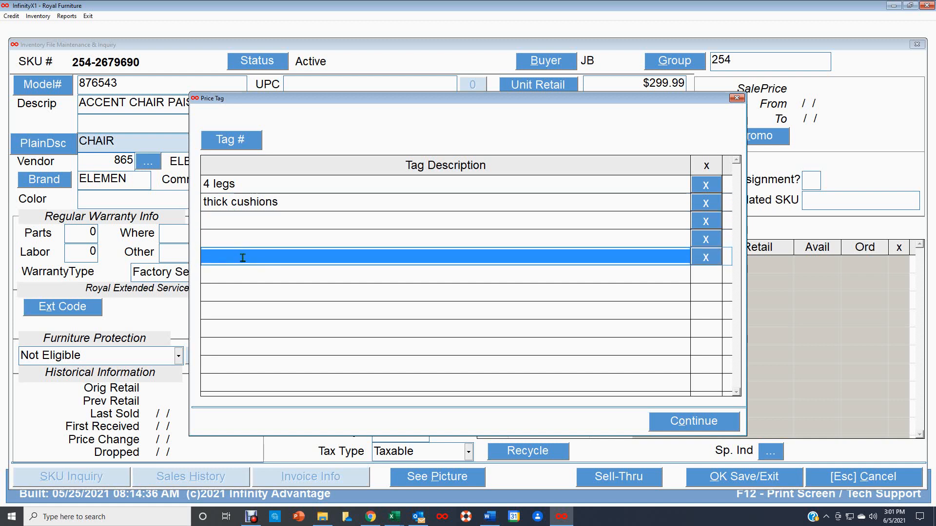
key(Down)
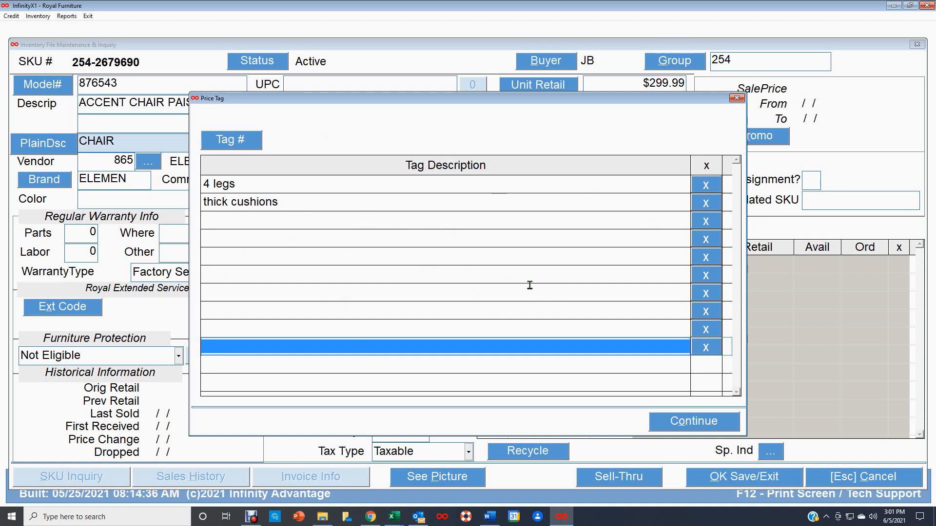
Assign the standard medium price tag 611 to the SKU and close the price tag details
click(238, 141)
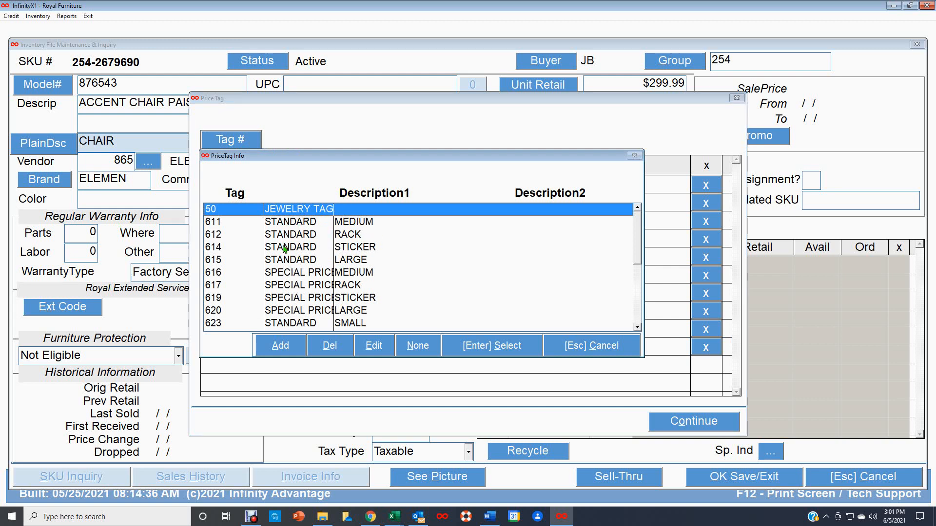
double_click(294, 222)
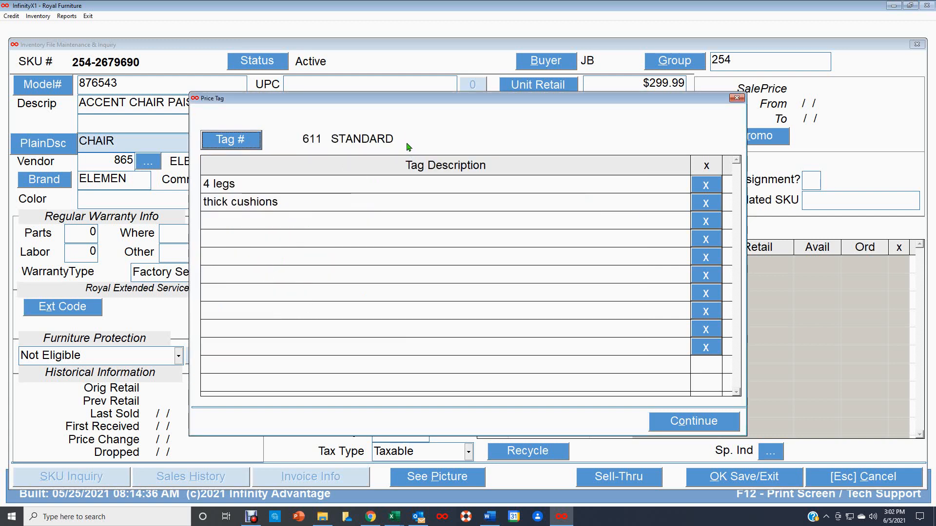
click(694, 421)
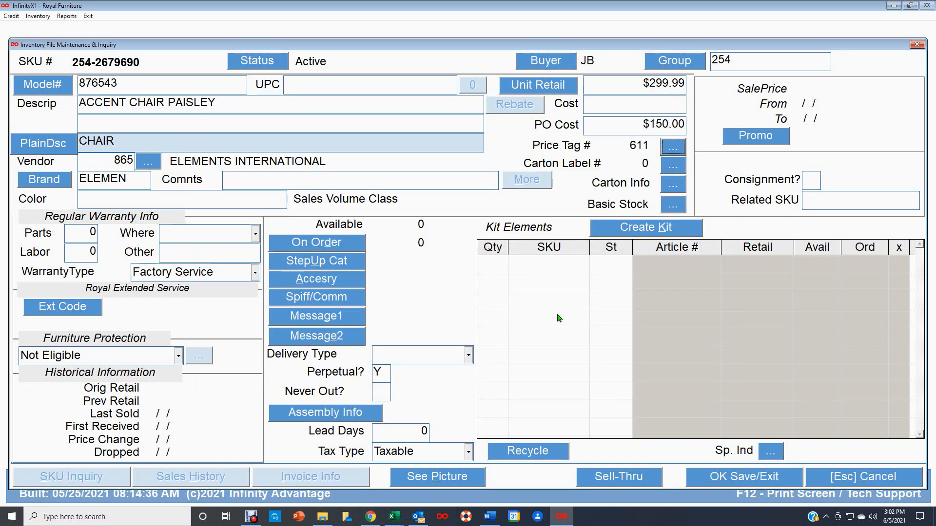
Review the SKU's carton label setup and its carton quantity, cube and weight fields without entering anything
click(672, 167)
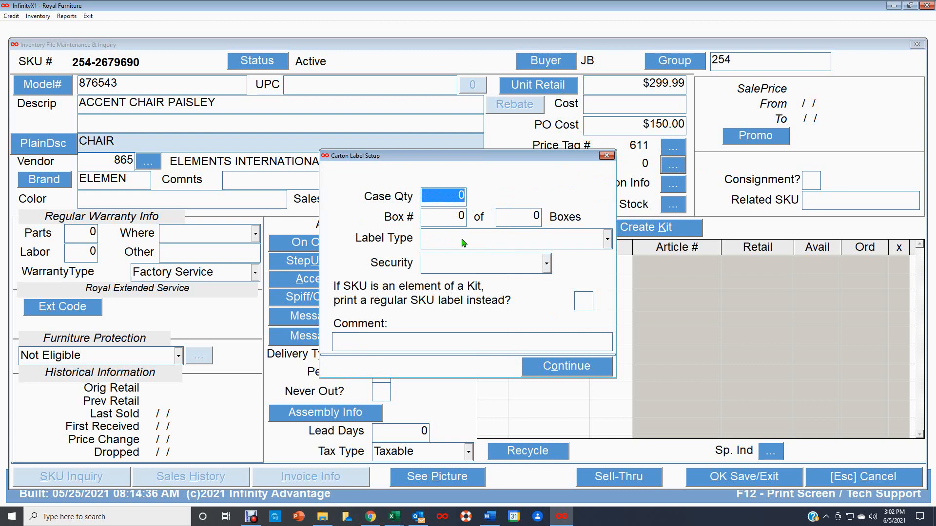
click(568, 363)
click(670, 185)
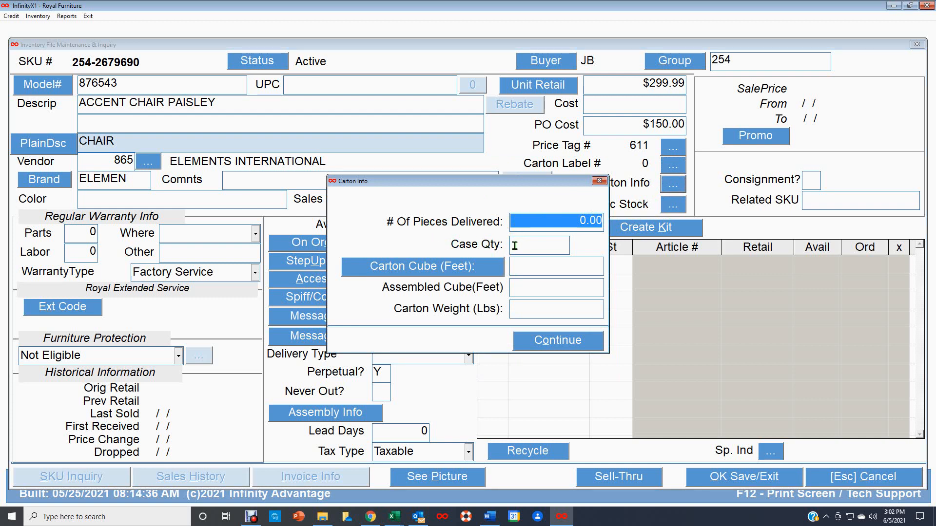
click(547, 246)
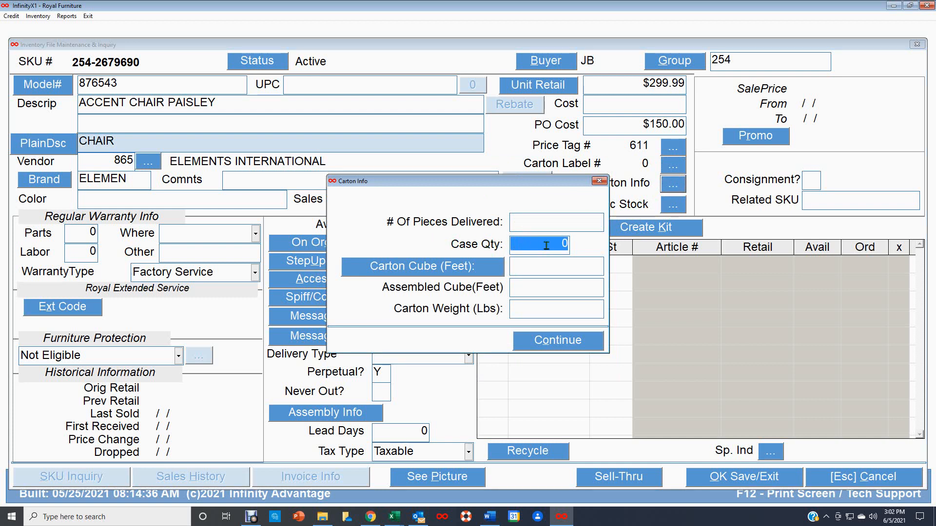
click(533, 267)
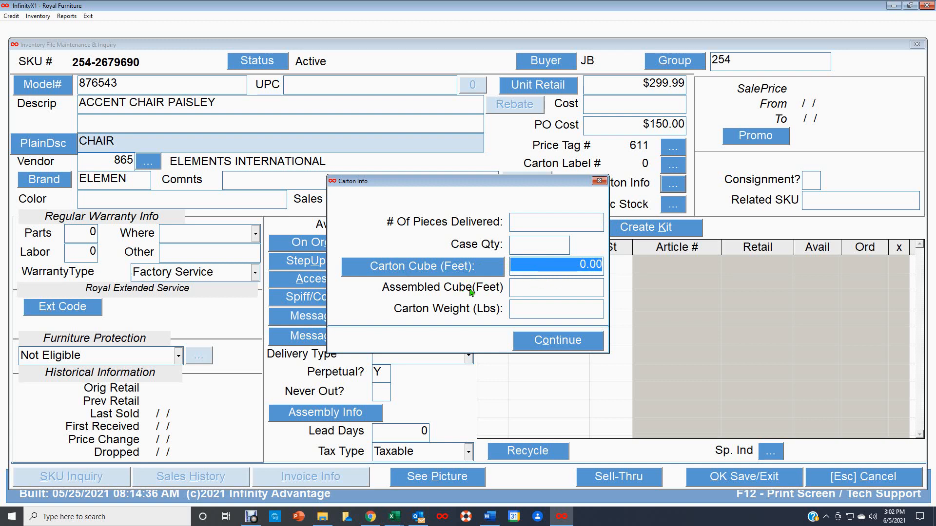
click(565, 285)
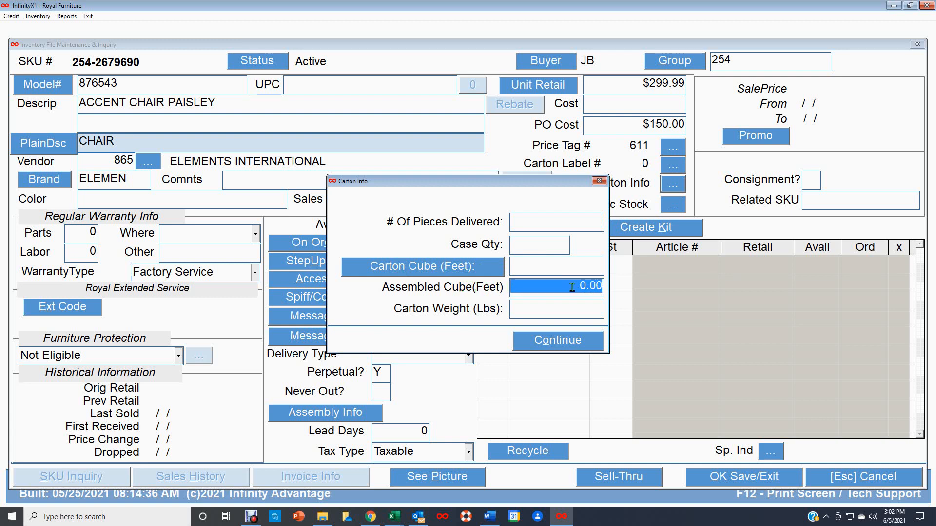
click(535, 308)
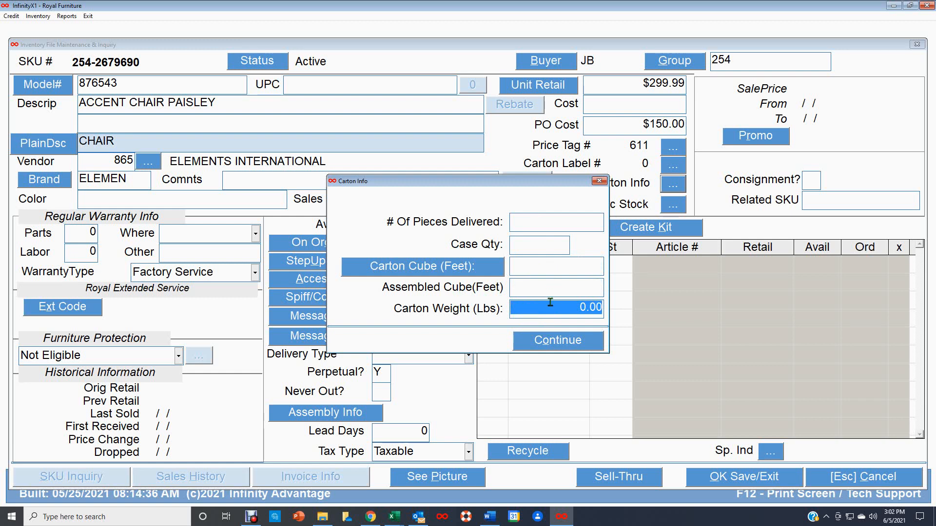
click(573, 344)
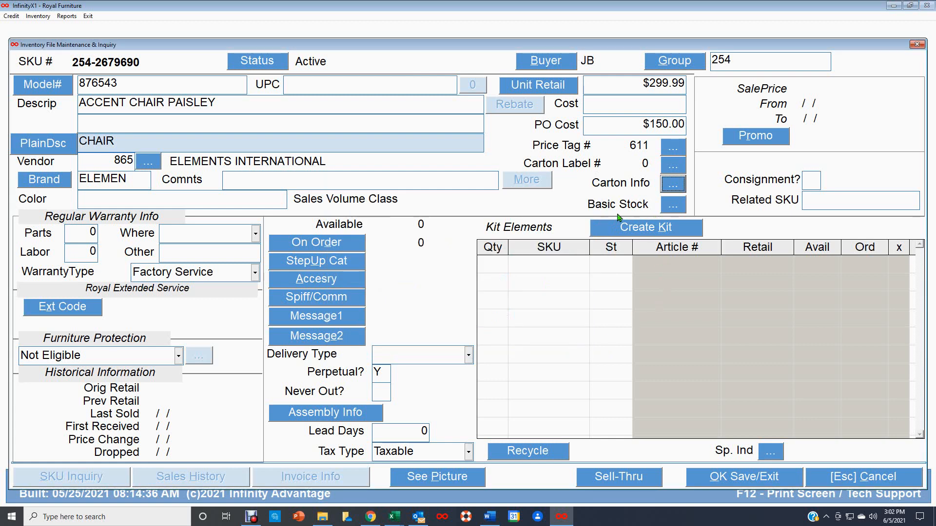
Set the SKU's cost to $150.00 and try to open its basic stock settings
click(676, 208)
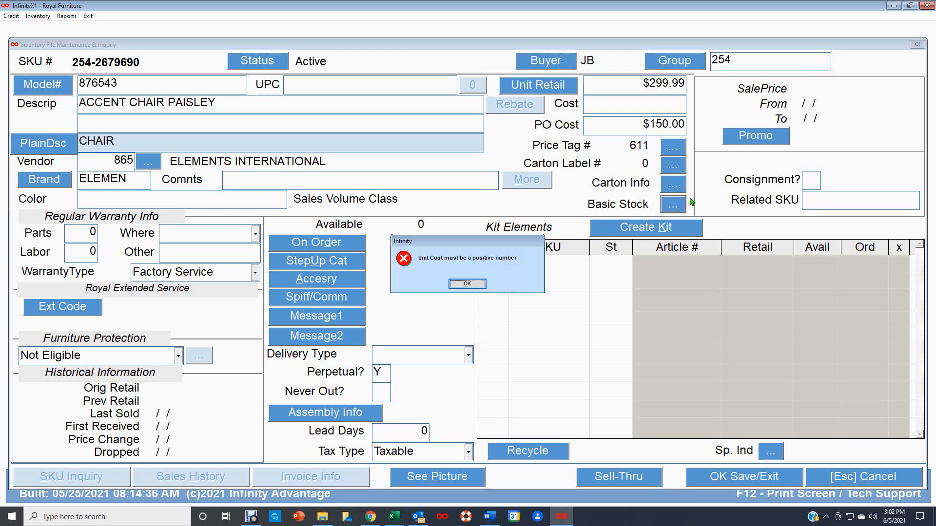
click(467, 284)
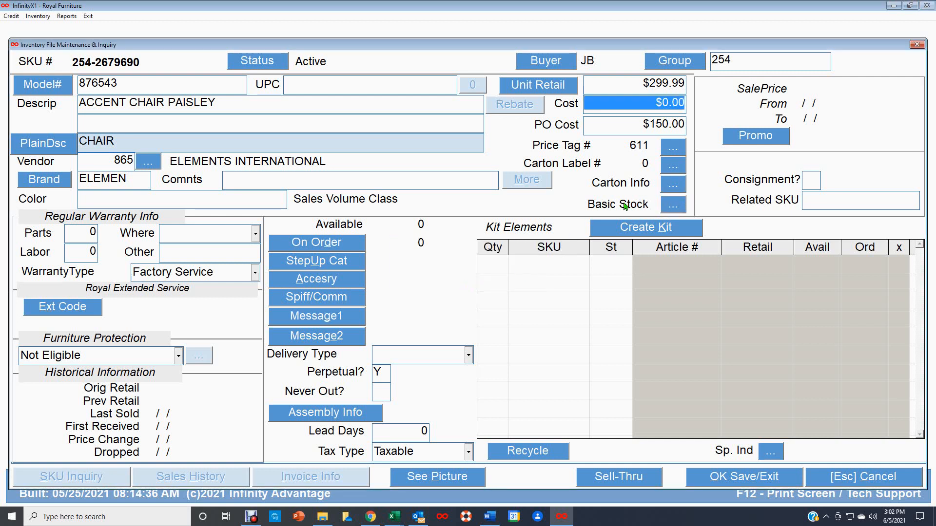
text(150)
key(Tab)
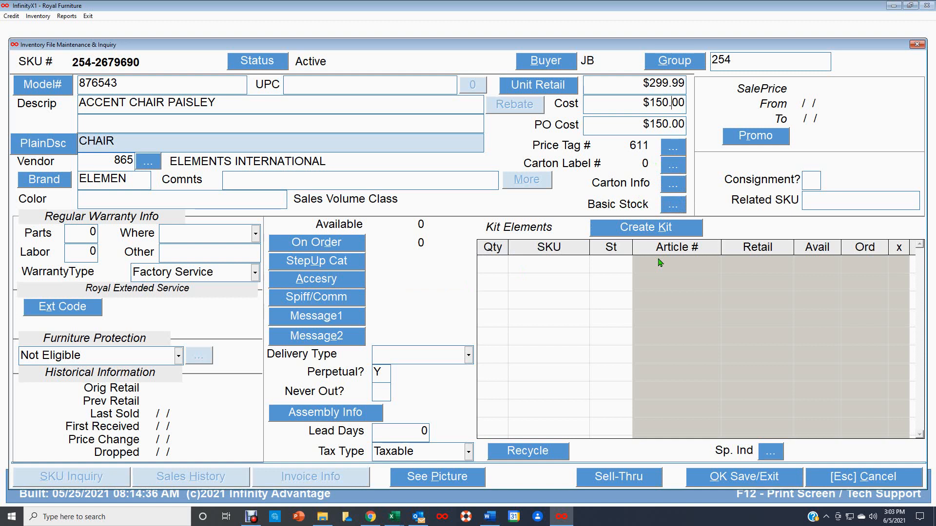
click(673, 207)
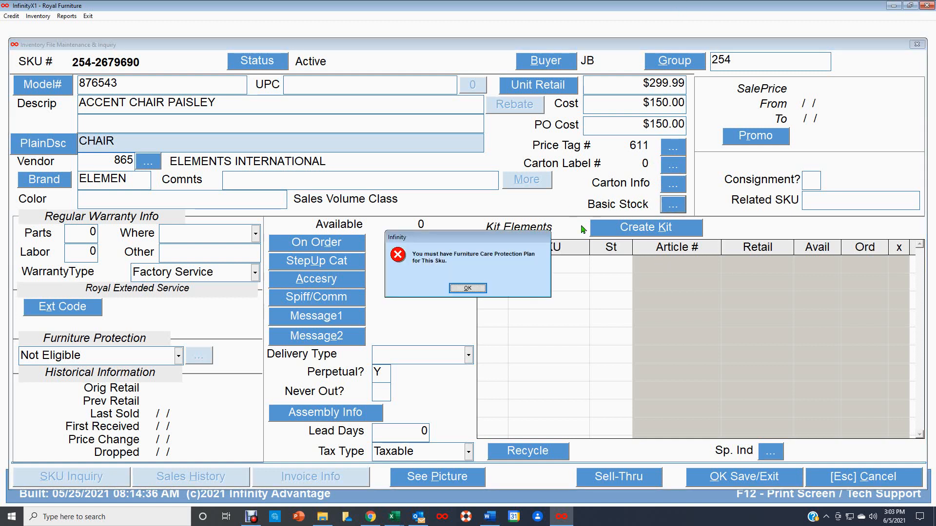
click(467, 288)
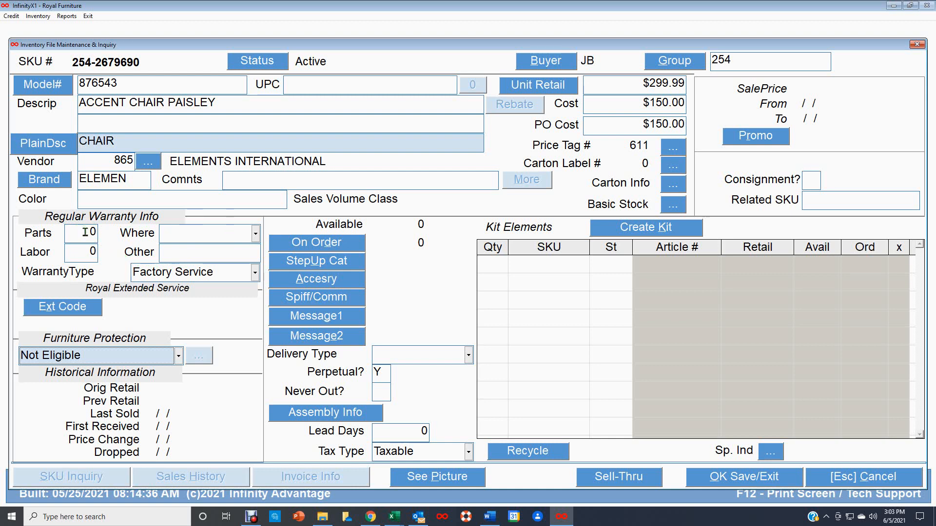
Set both the parts and labor periods of the regular warranty to 12
click(85, 238)
click(84, 251)
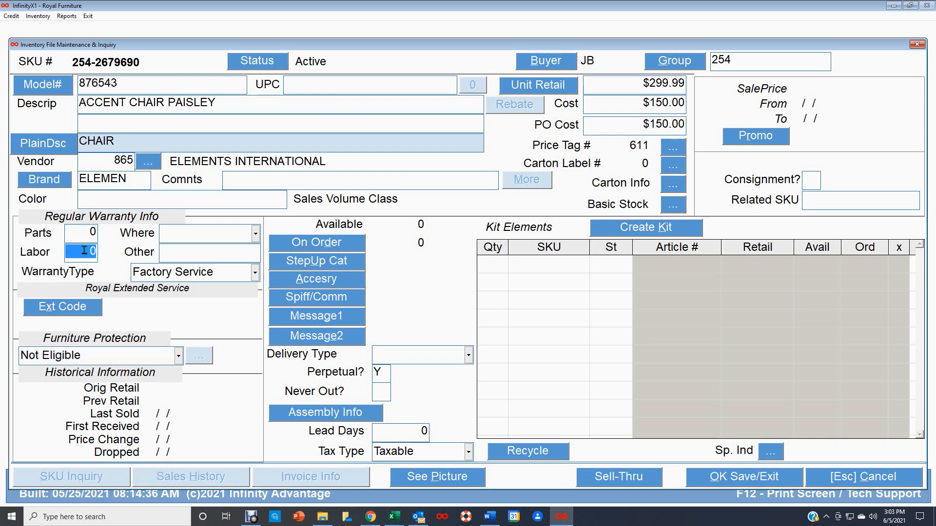
click(85, 232)
click(85, 252)
click(87, 232)
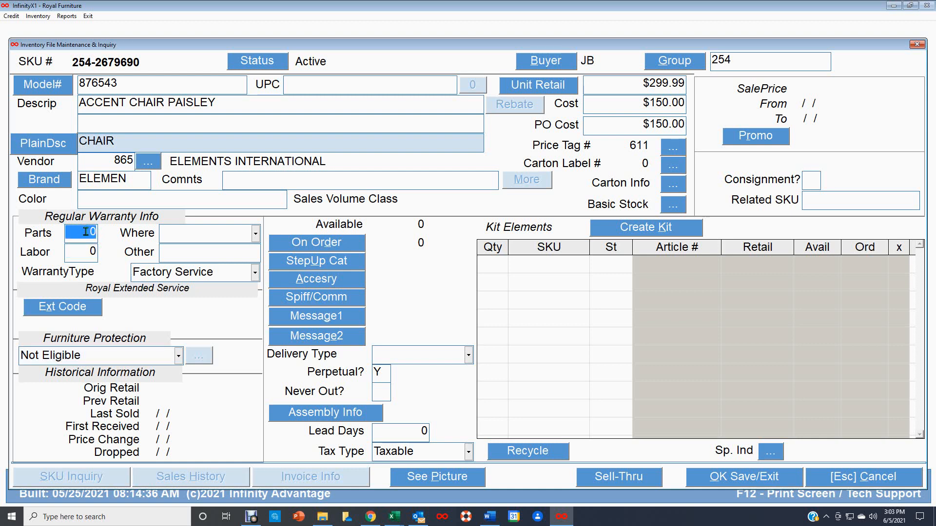
click(86, 253)
click(86, 233)
click(91, 253)
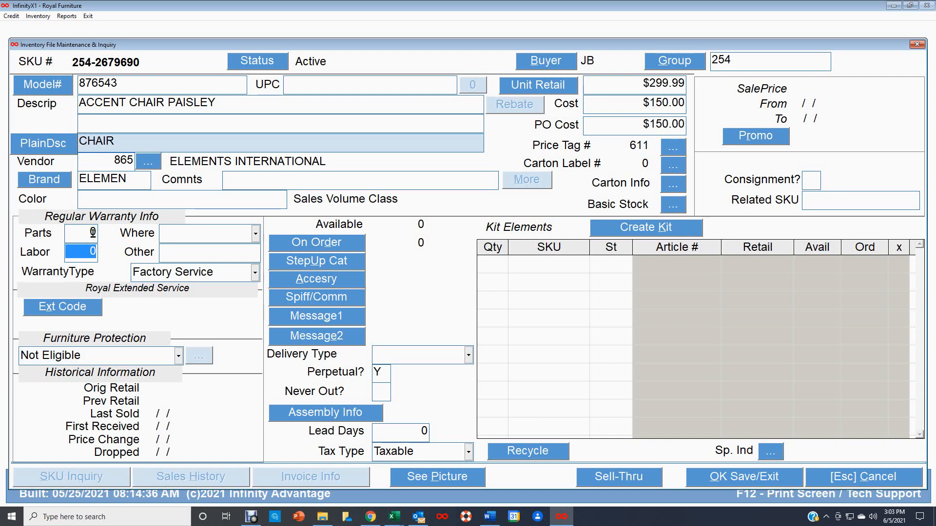
click(86, 233)
click(88, 251)
click(97, 242)
text(12)
click(205, 237)
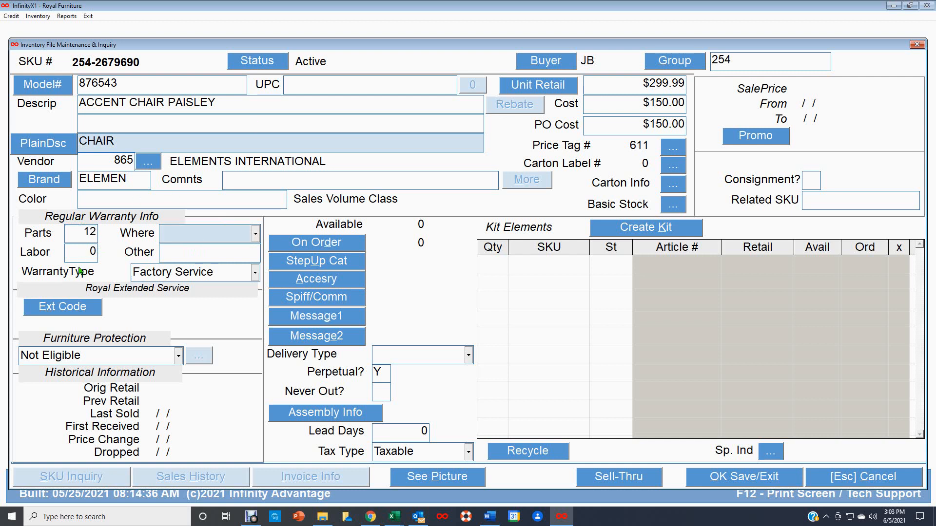
click(87, 251)
text(12)
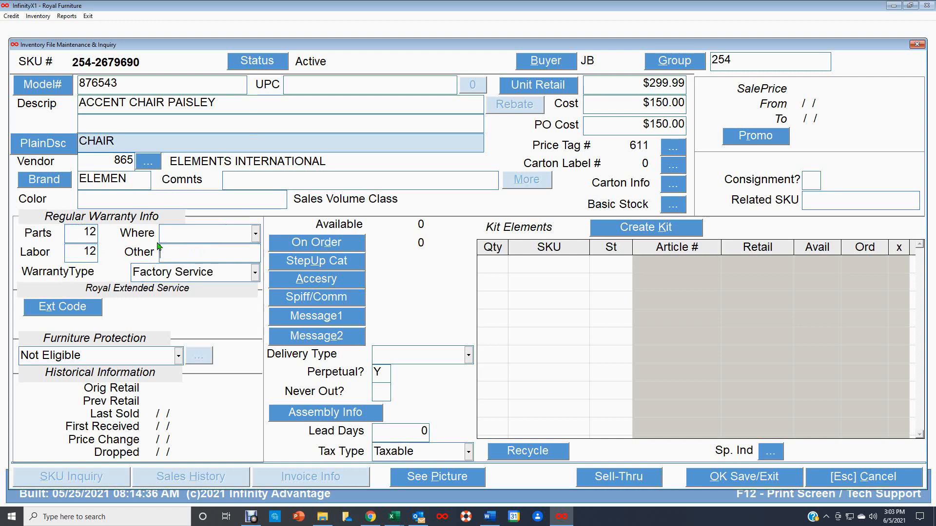
Set the regular warranty's service location to Home and its warranty type to Repair Only
click(256, 236)
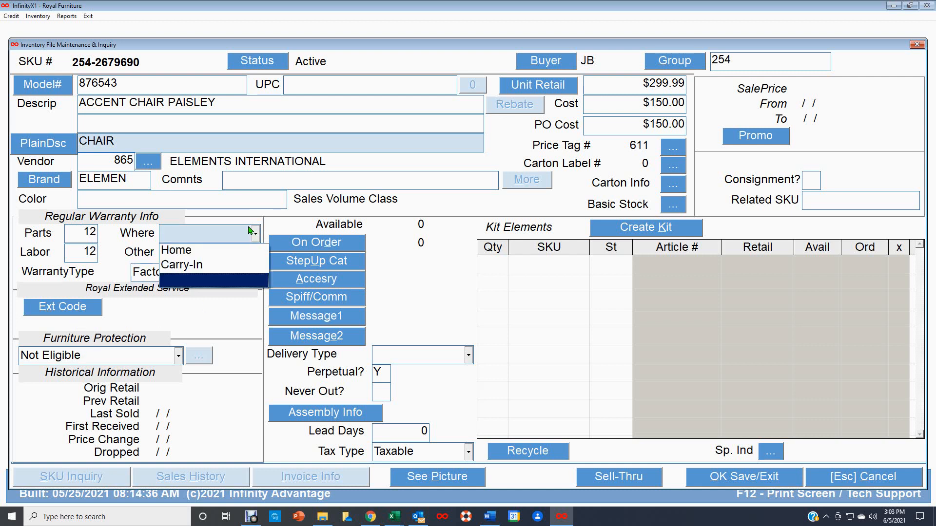
click(186, 253)
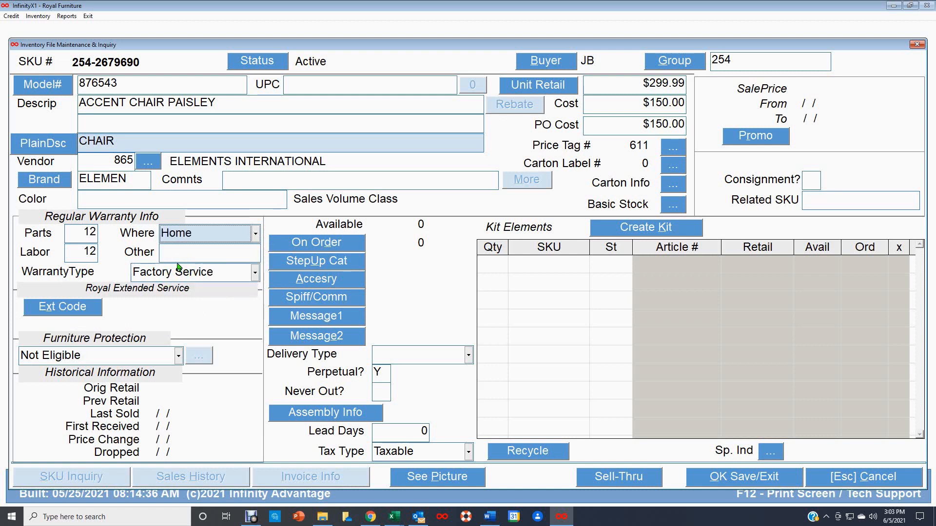
click(256, 274)
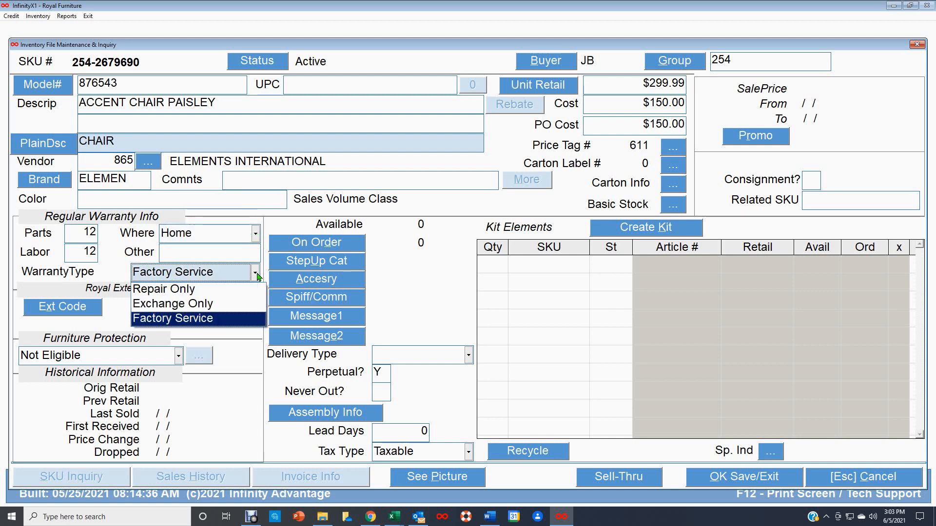
click(177, 291)
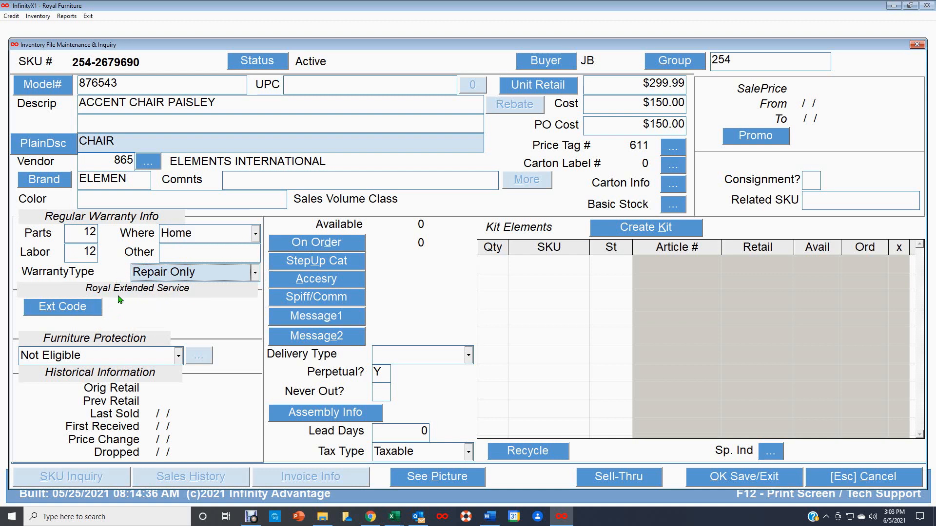
Review the extended service codes without choosing one, and set the furniture protection to Eligible for Furniture Protection
click(63, 312)
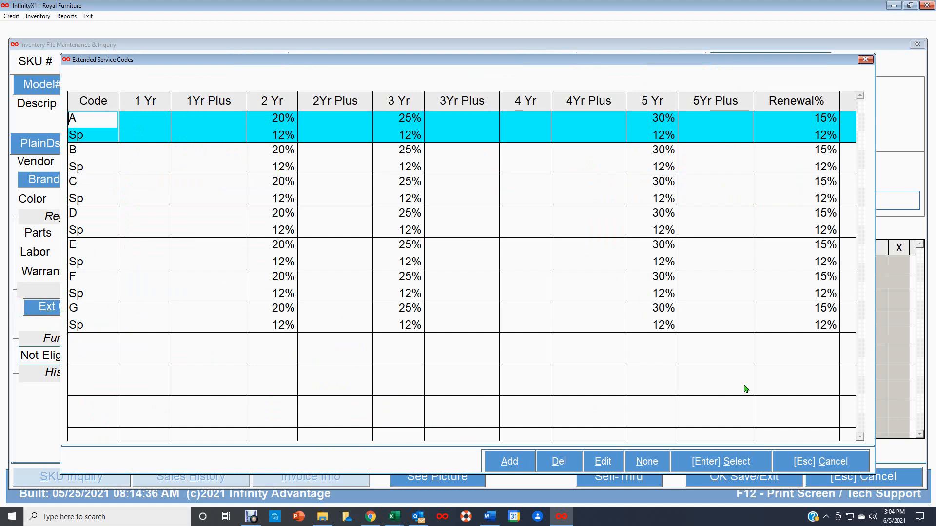
click(827, 462)
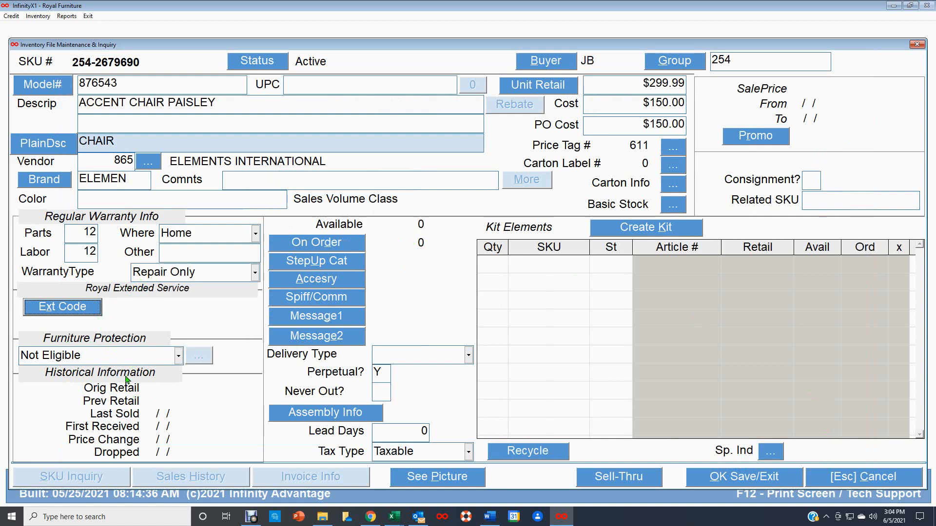
click(178, 360)
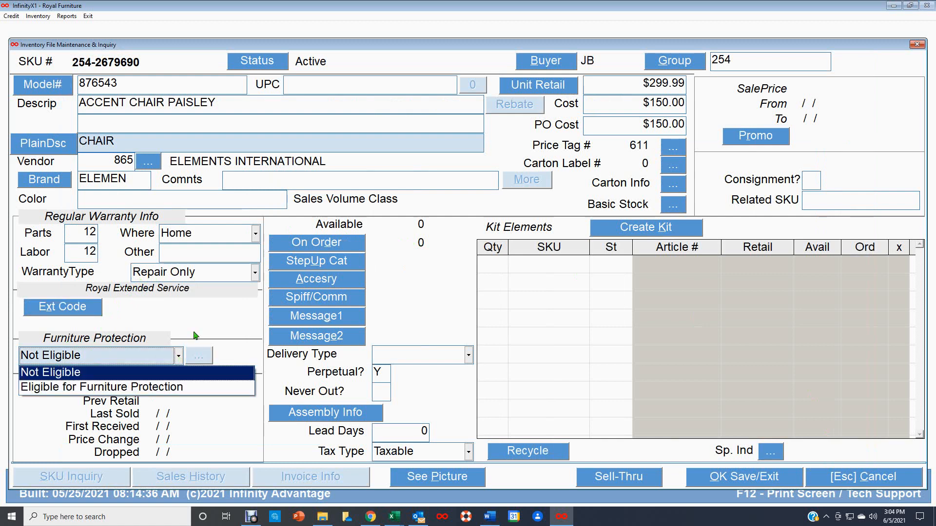
click(70, 388)
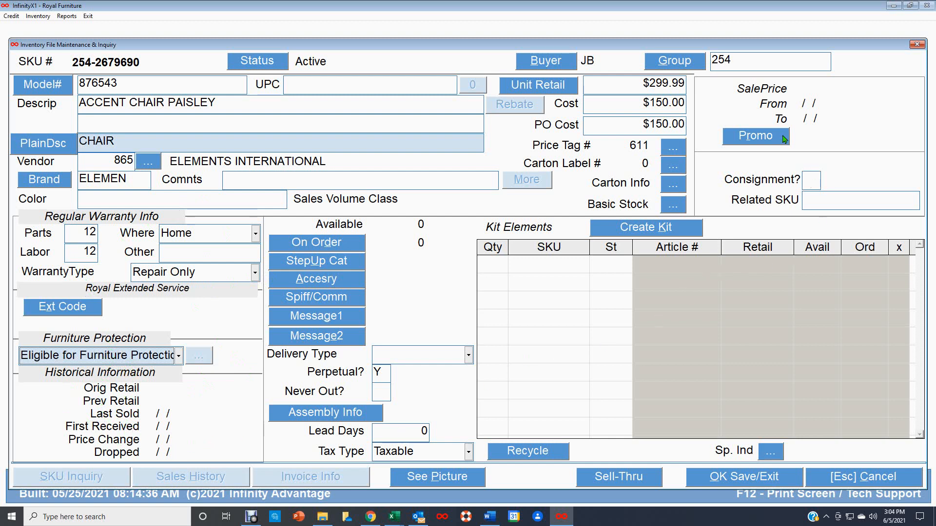
Review the SKU's basic stock transfer setup and the first message's sale message codes without entering or choosing anything
click(675, 206)
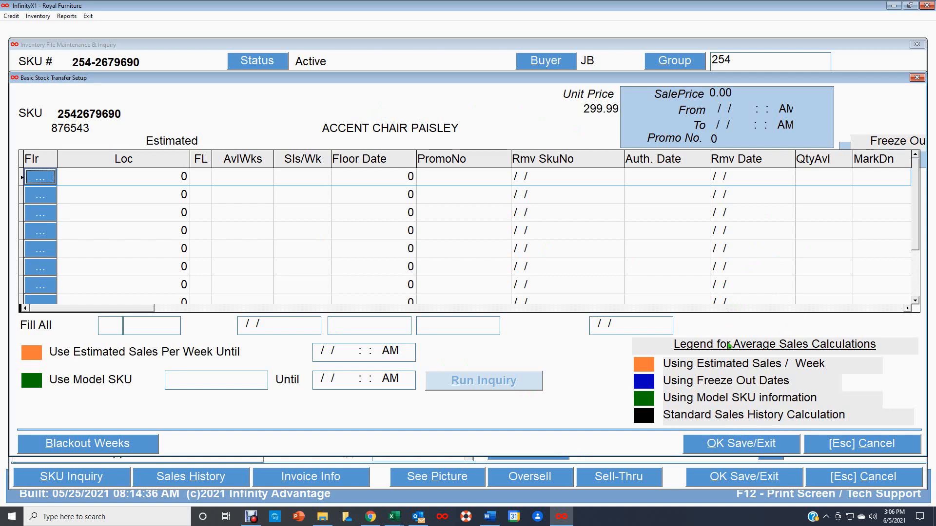
click(755, 446)
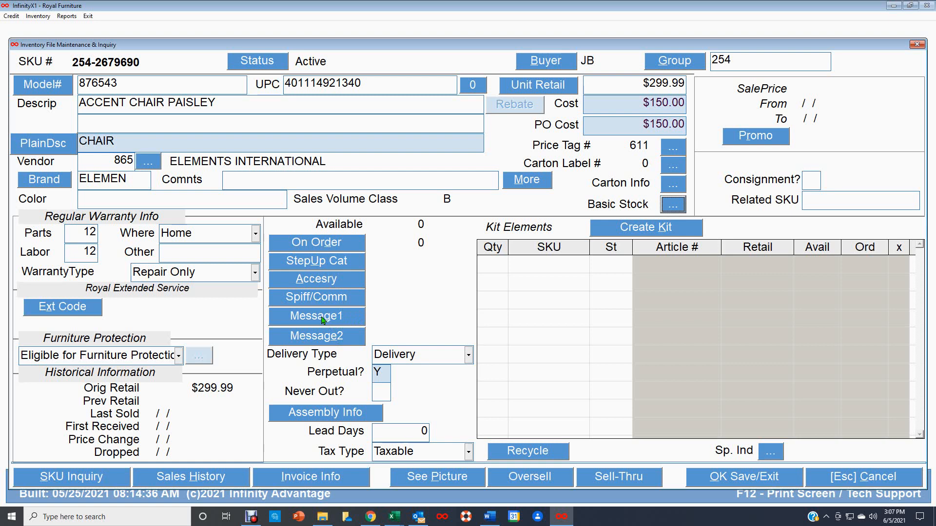
click(335, 319)
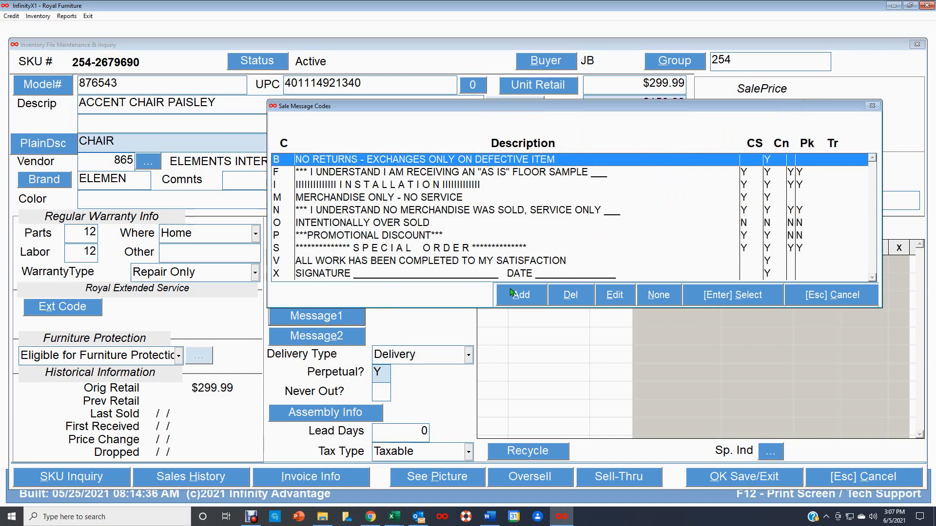
click(833, 296)
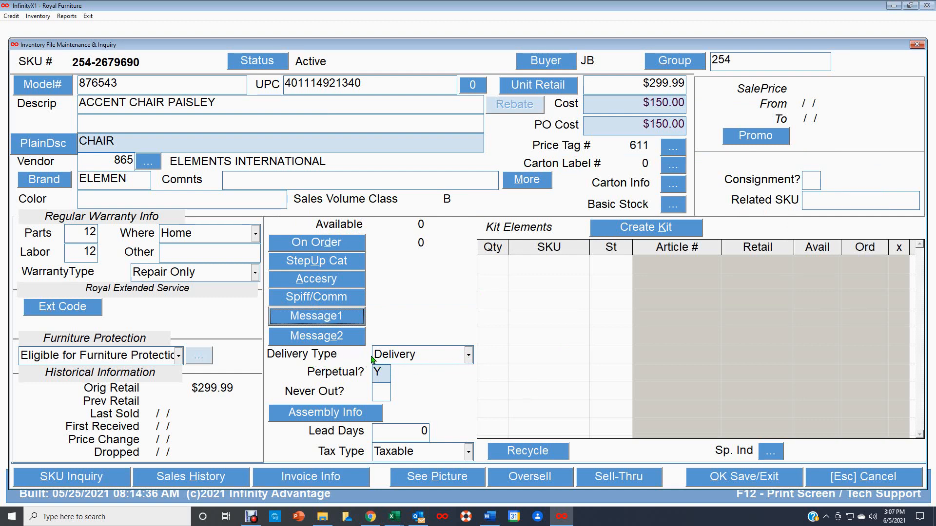
Review the available delivery types, keeping Delivery, and check the Never Out field without entering anything
click(468, 356)
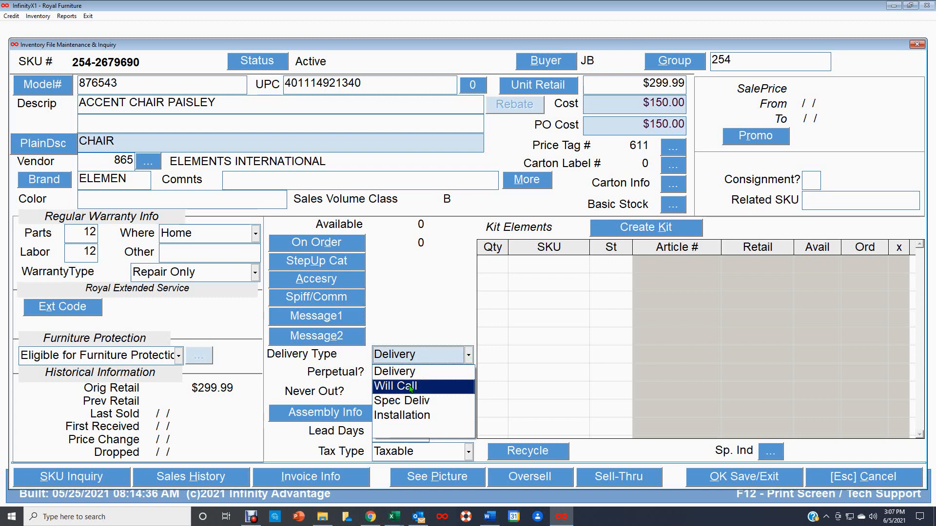
click(434, 324)
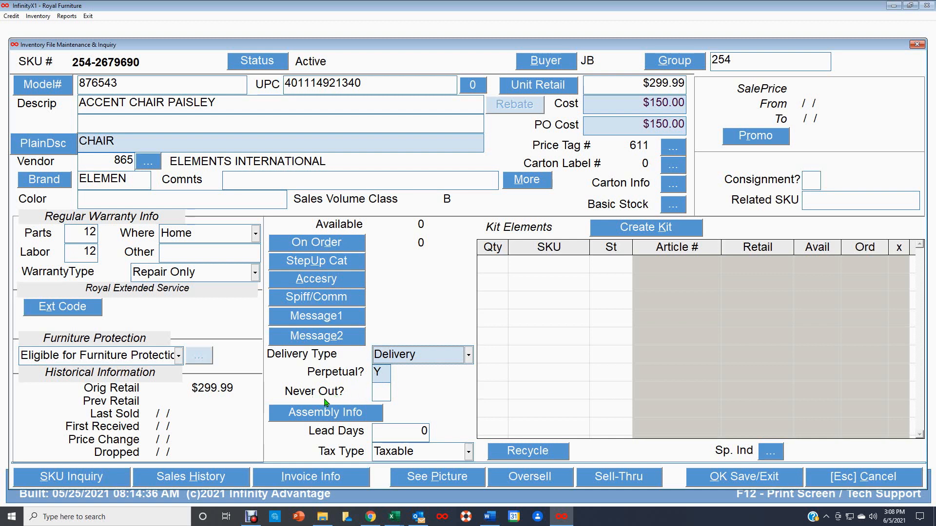
click(382, 393)
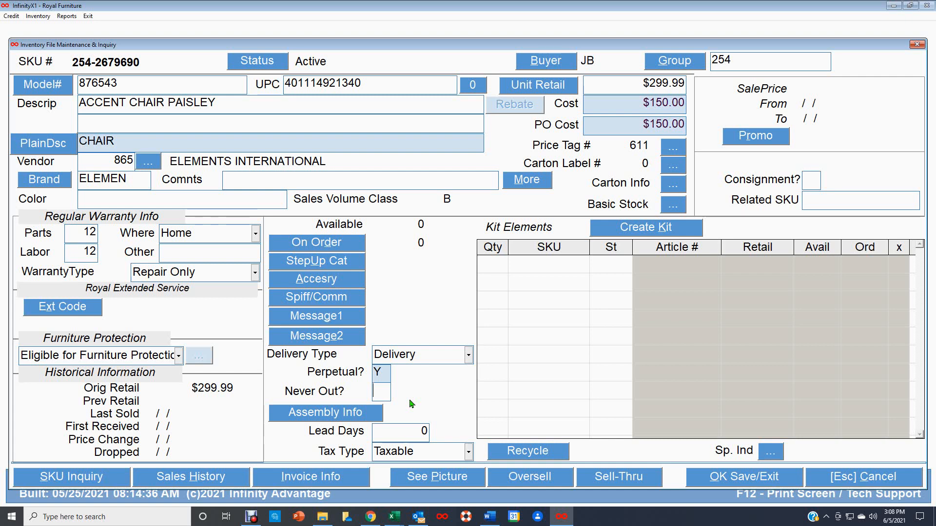
Review the SKU's pre-assembly type and home assembly minutes without entering anything
click(329, 418)
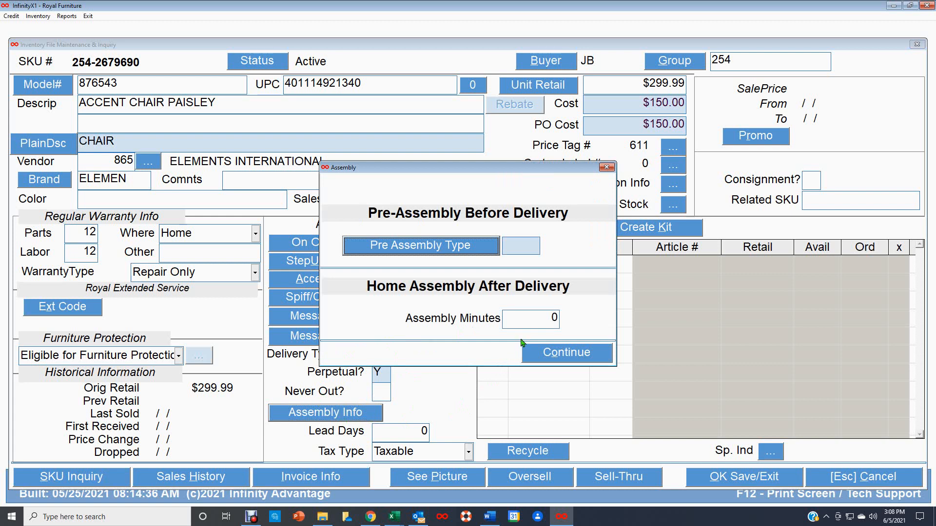
click(523, 317)
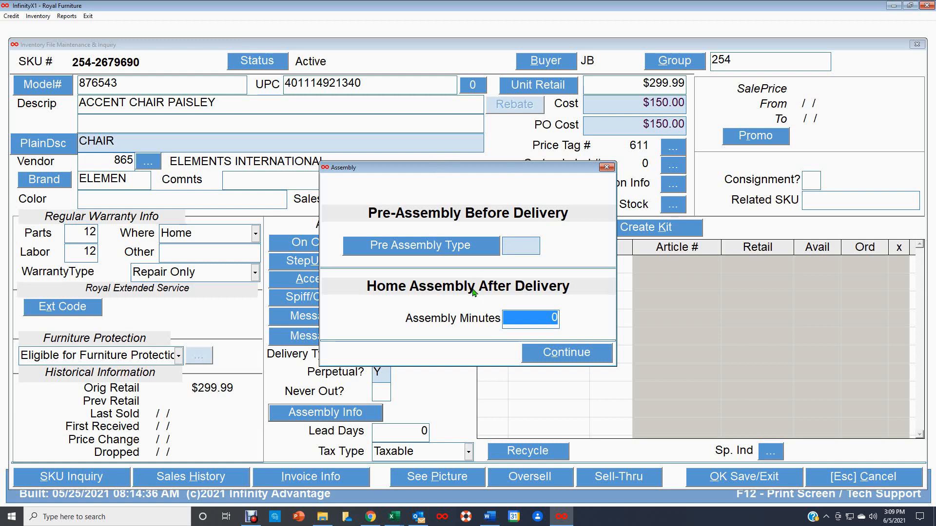
click(566, 355)
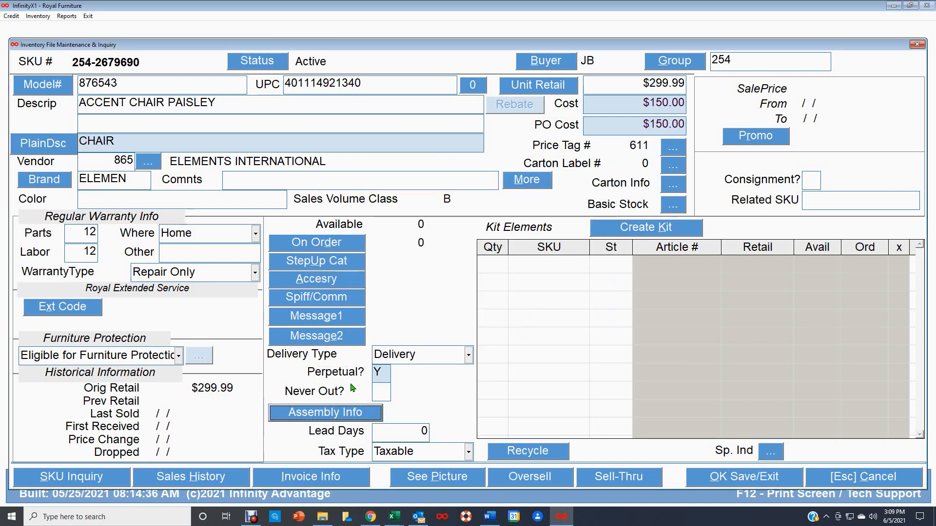
Check the lead days field, the tax type options and the recycle setting, keeping the tax type Taxable
click(414, 431)
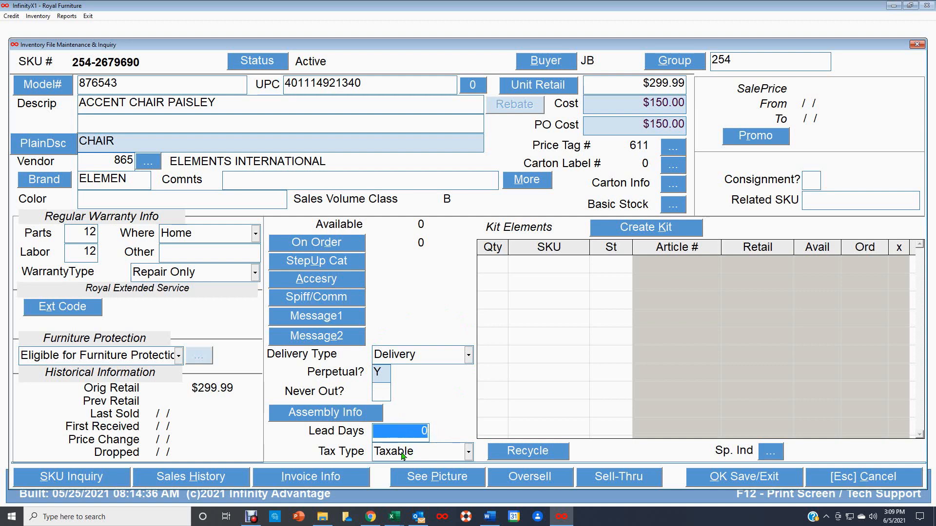
click(469, 454)
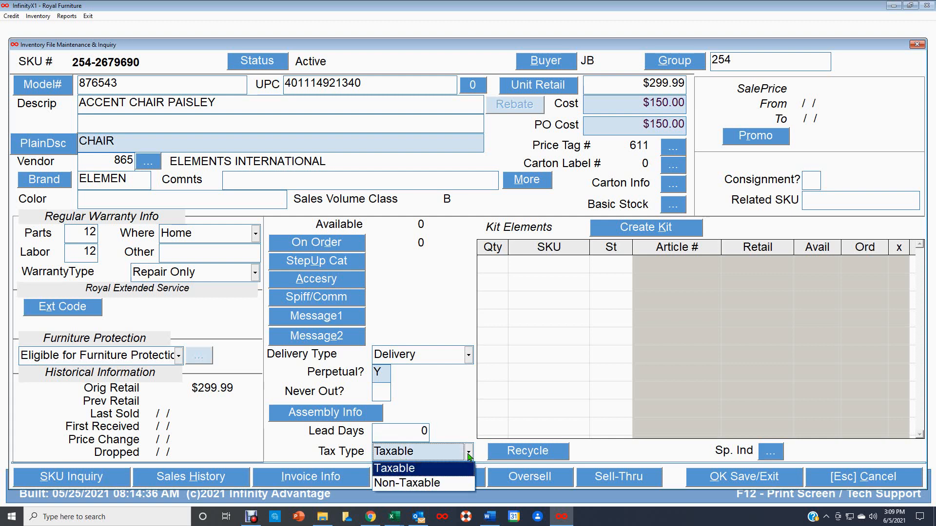
click(469, 454)
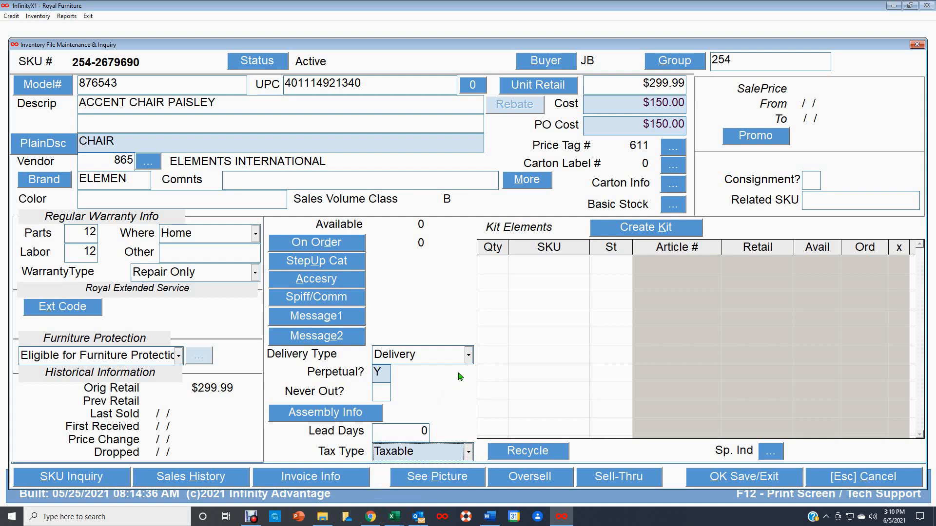
click(537, 451)
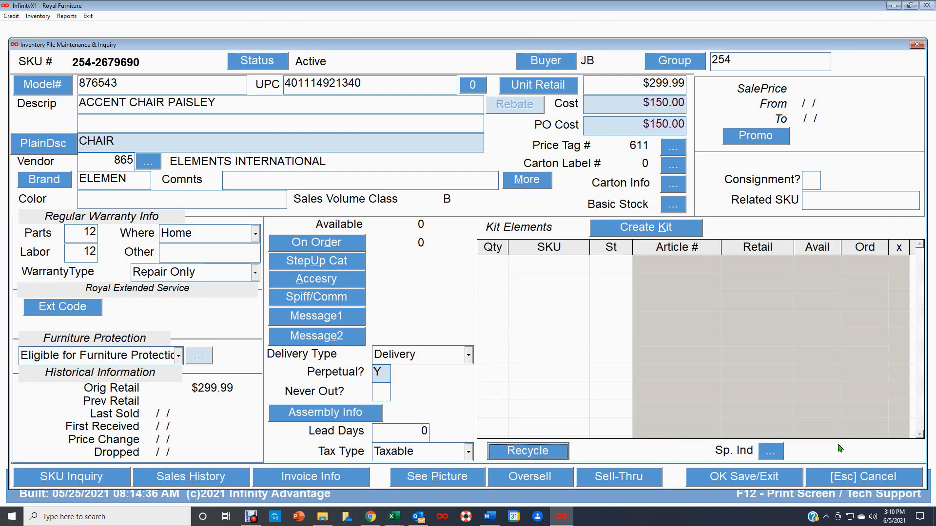
click(838, 434)
Browse the codes for Special Indicator 1, including Container SKU and Full Discount, and leave the special indicators without assigning one
click(779, 452)
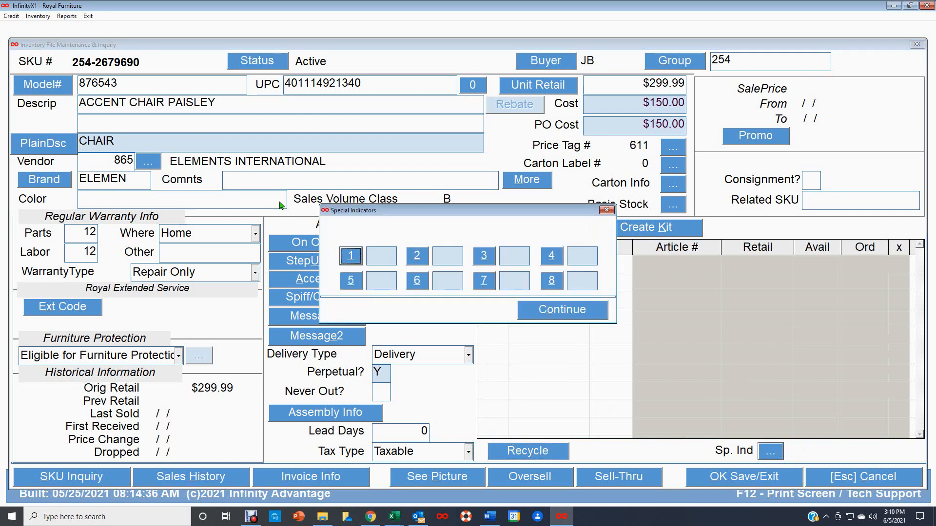
click(351, 256)
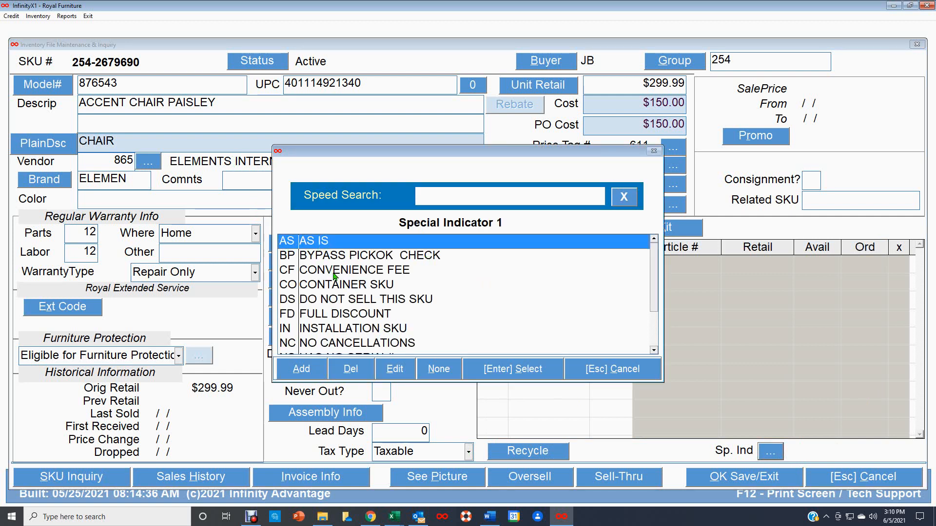
click(373, 286)
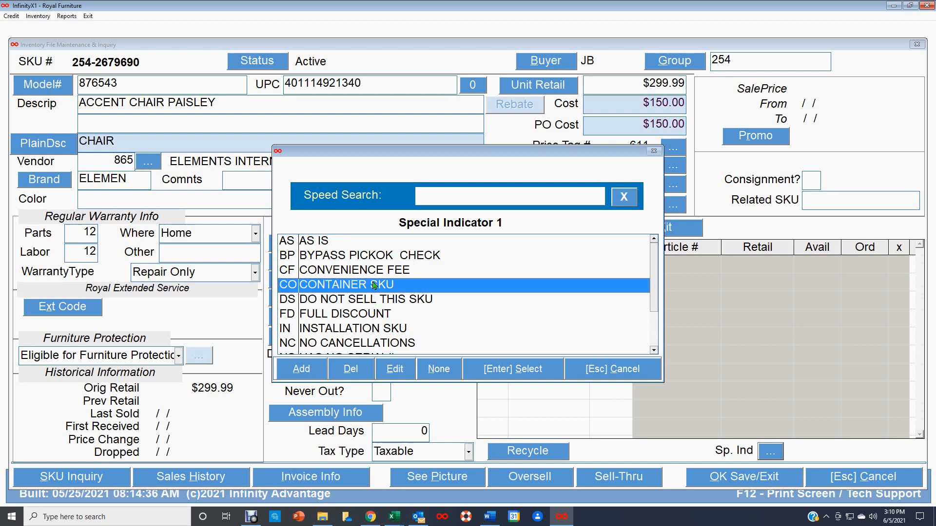
click(358, 318)
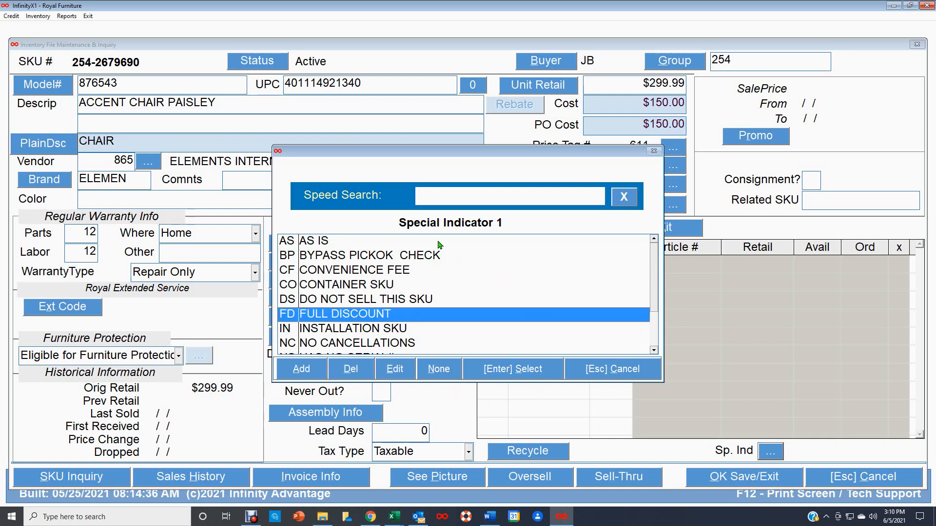
click(618, 372)
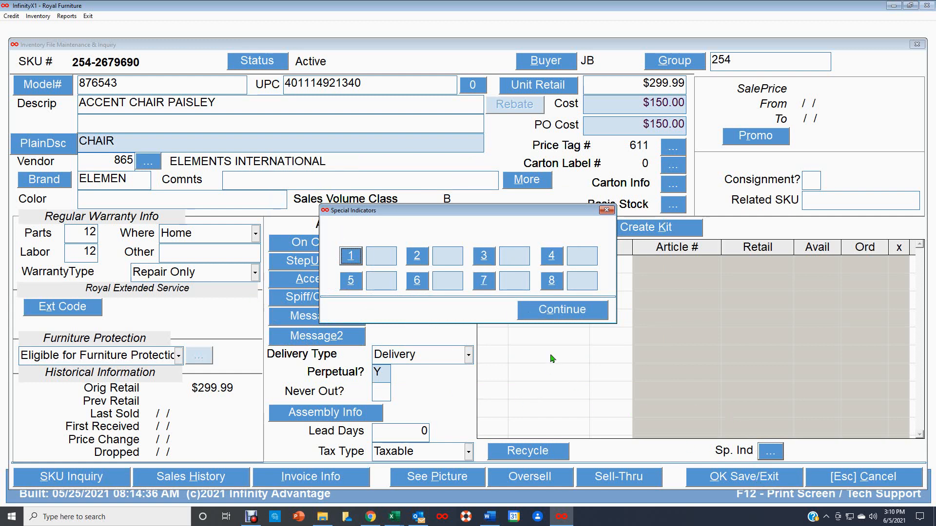
click(580, 315)
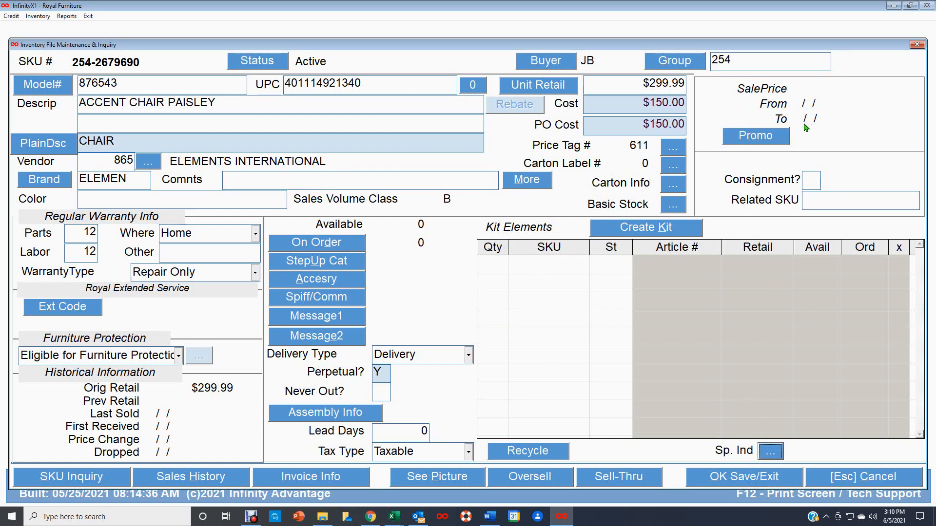
Check the promotions for this SKU without changing anything, and save the SKU record
click(758, 137)
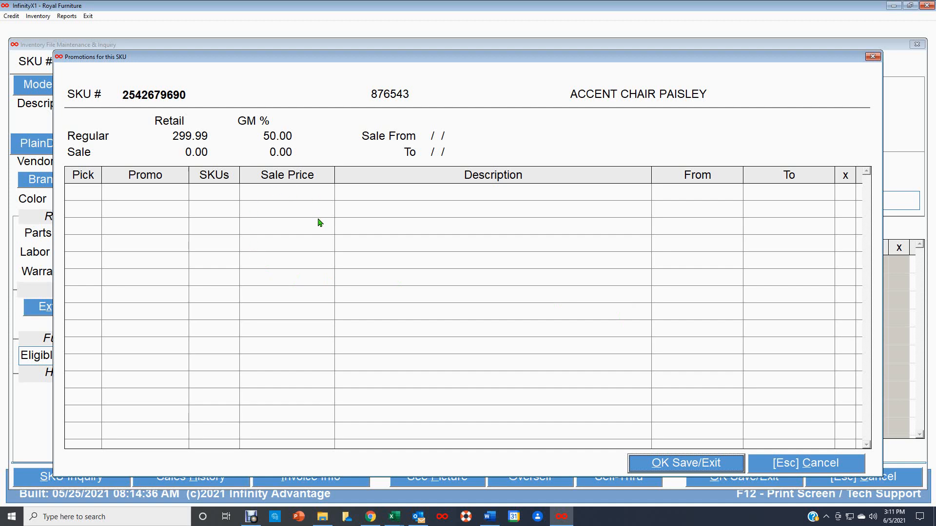
click(802, 467)
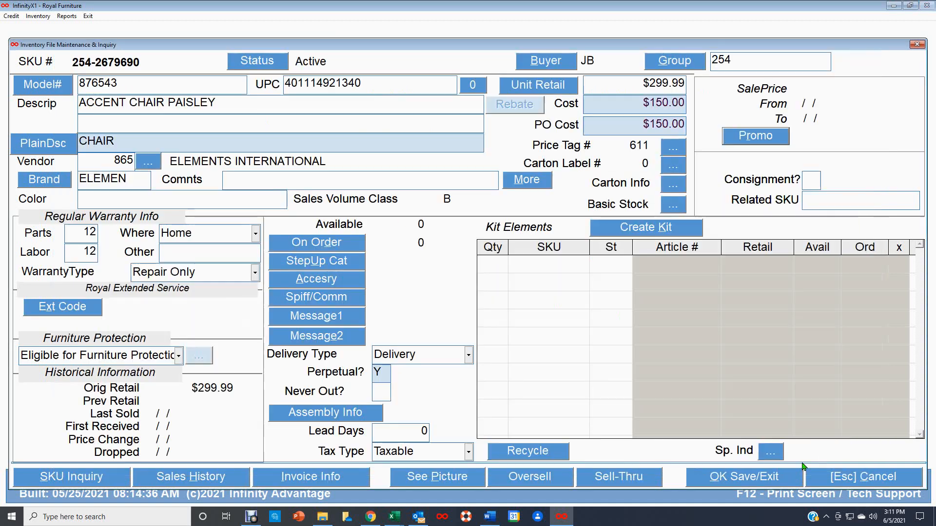
click(765, 480)
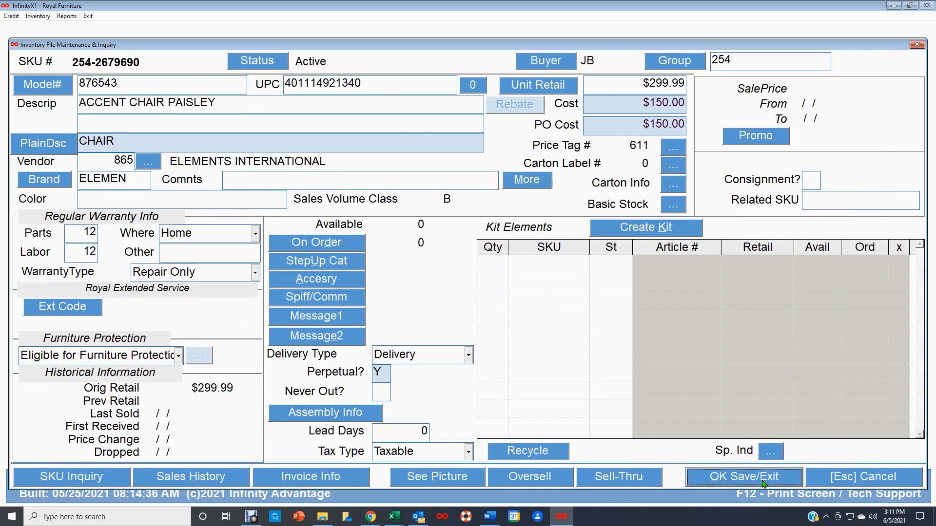